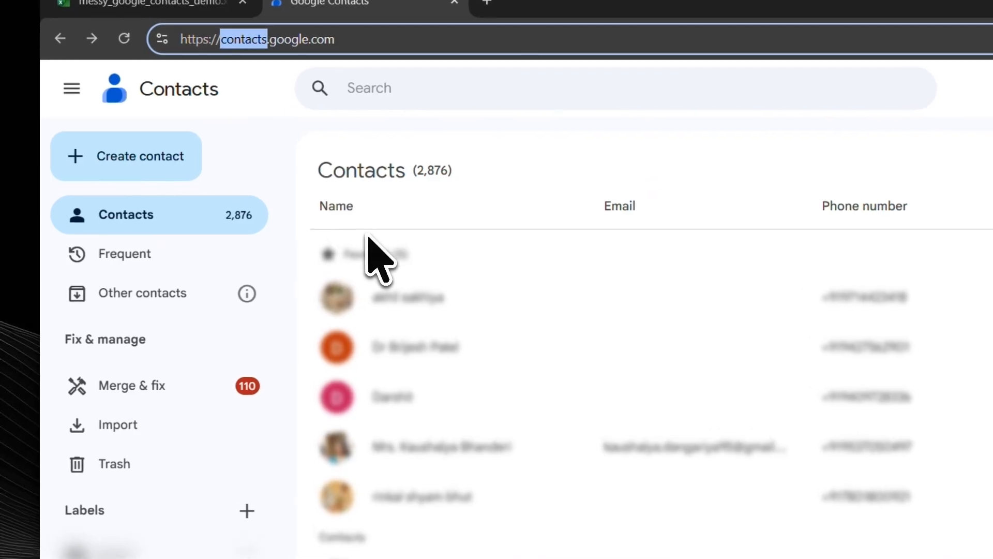
Step: Export all contacts as a Google CSV file and open the browser's downloads list
left_click_drag(382, 211, 342, 211)
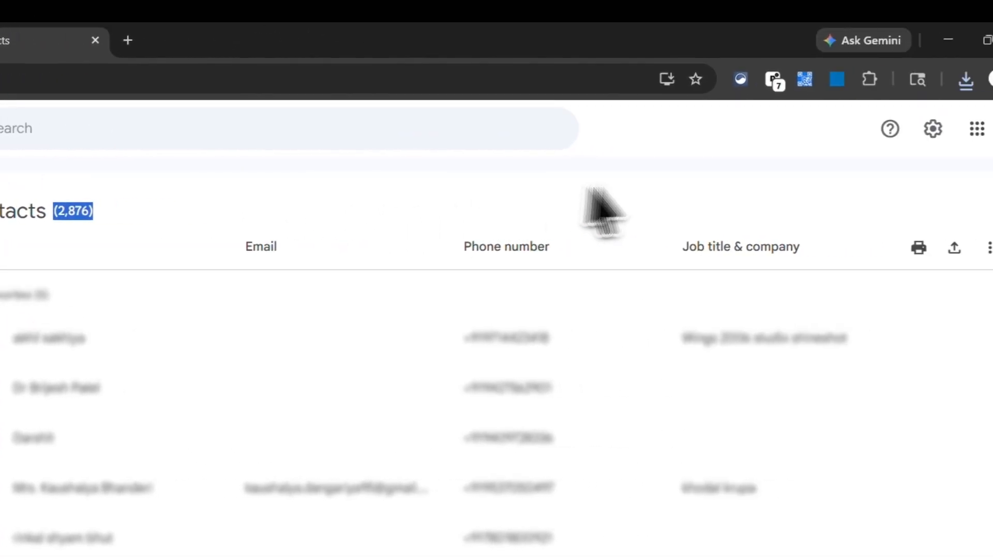
scroll(557, 364, "down", 5)
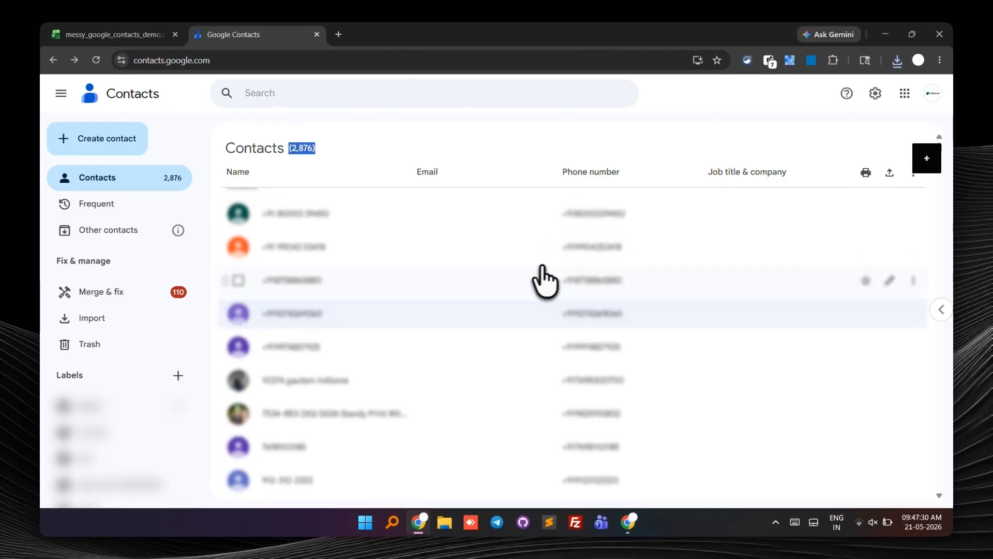
scroll(466, 279, "up", 5)
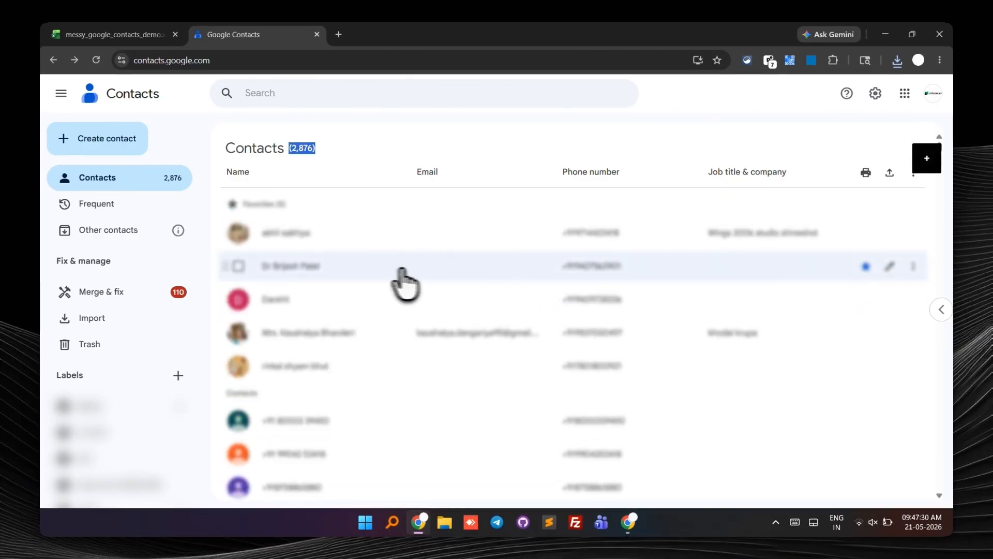
left_click(889, 172)
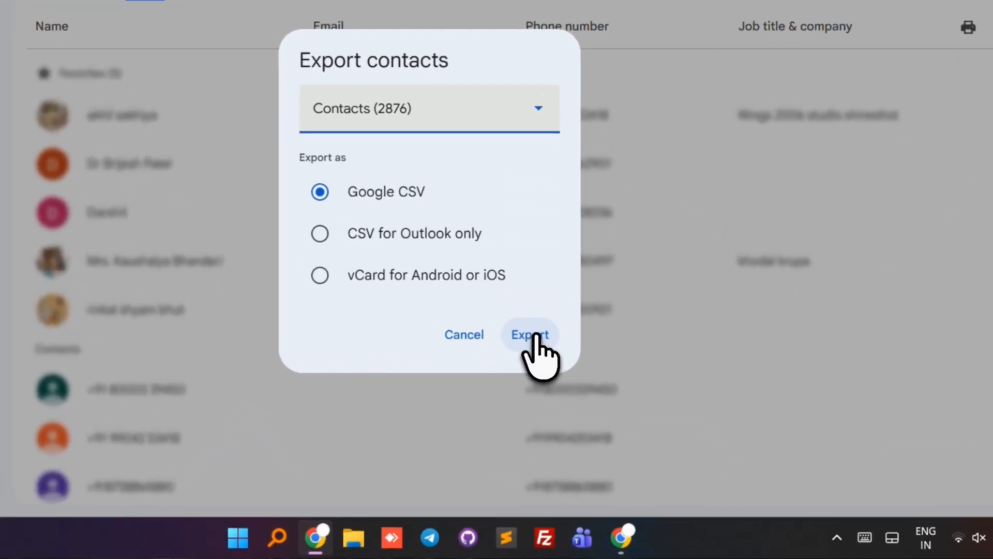
left_click(565, 384)
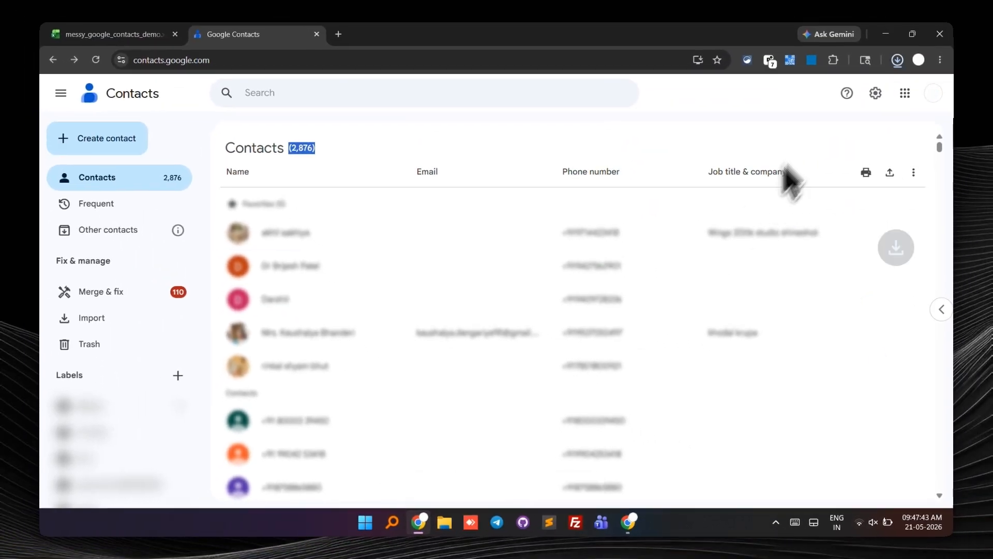
left_click(875, 93)
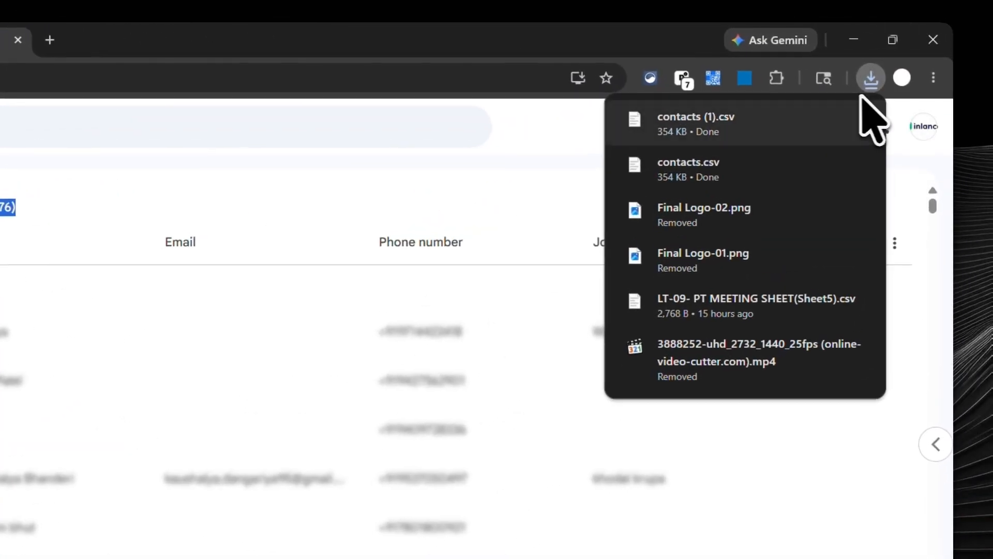
left_click(870, 82)
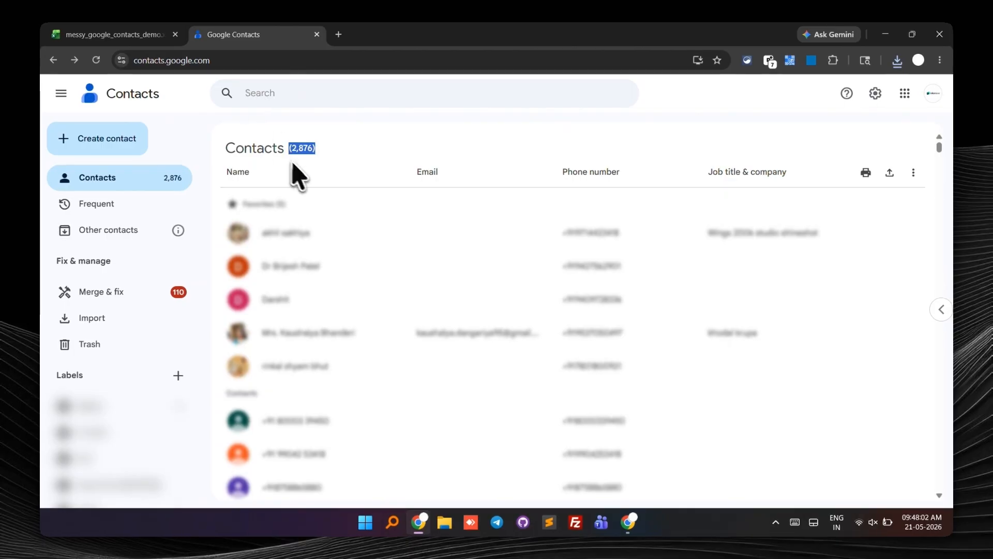
Step: Switch to the messy_google_contacts_demo spreadsheet and clear columns E through N, from Phone 2 - Value to Nickname
left_click(132, 34)
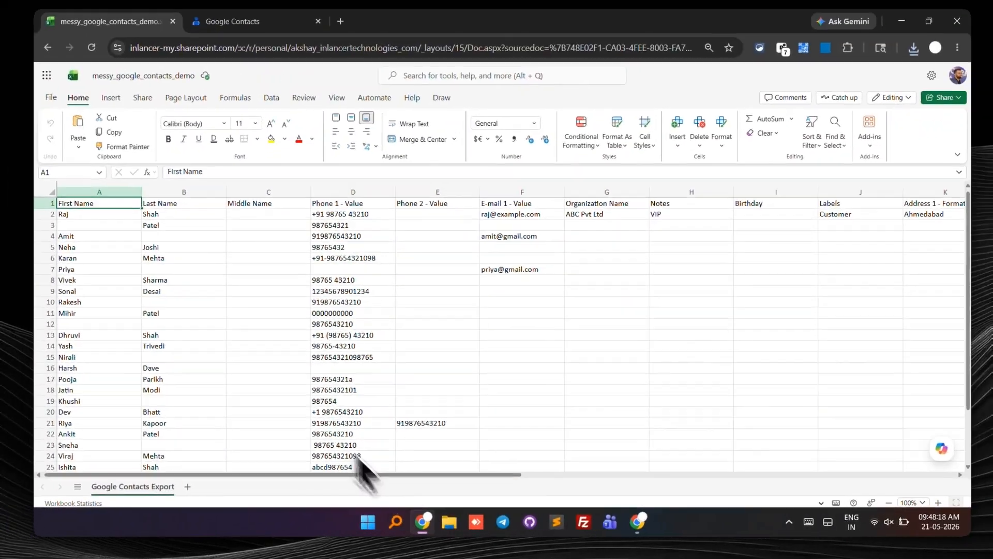
left_click(185, 222)
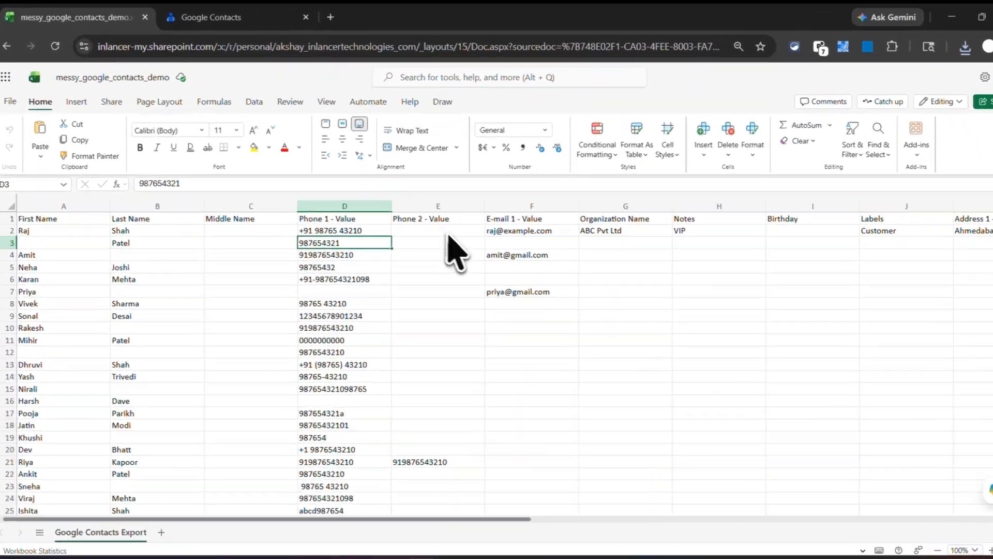
left_click(450, 223)
left_click(442, 202)
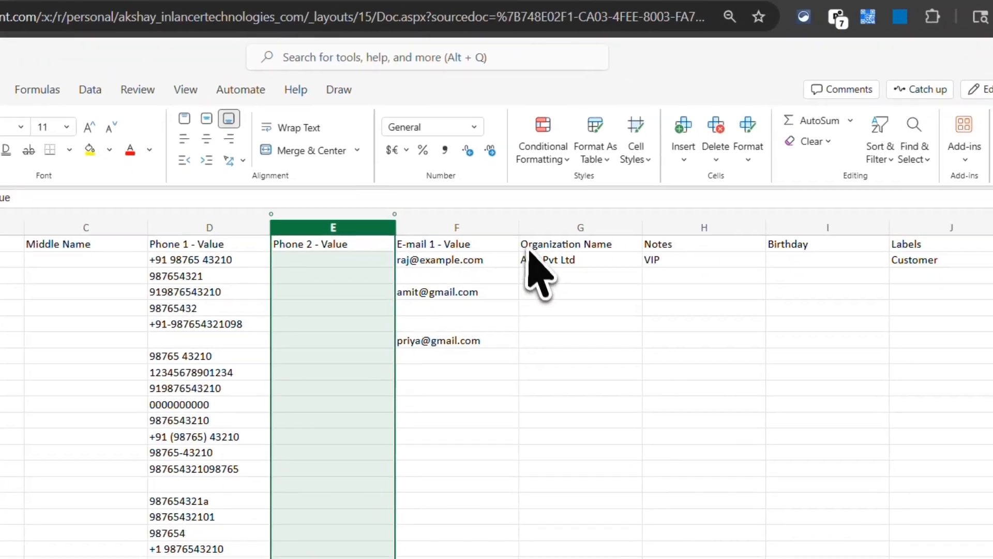
scroll(662, 282, "right", 5)
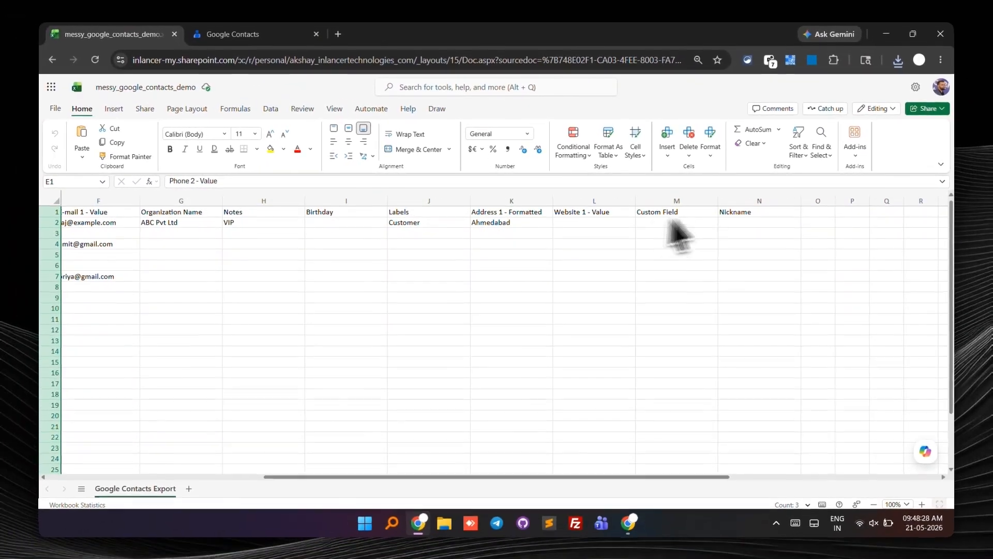
left_click(787, 202, "shift")
scroll(362, 305, "left", 5)
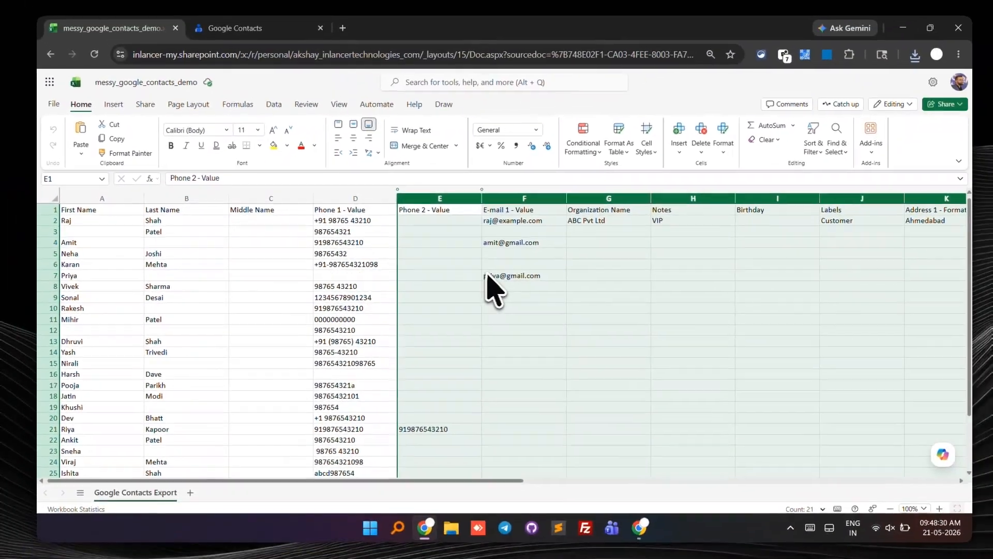
scroll(812, 286, "down", 5)
scroll(812, 286, "up", 3)
scroll(491, 289, "up", 2)
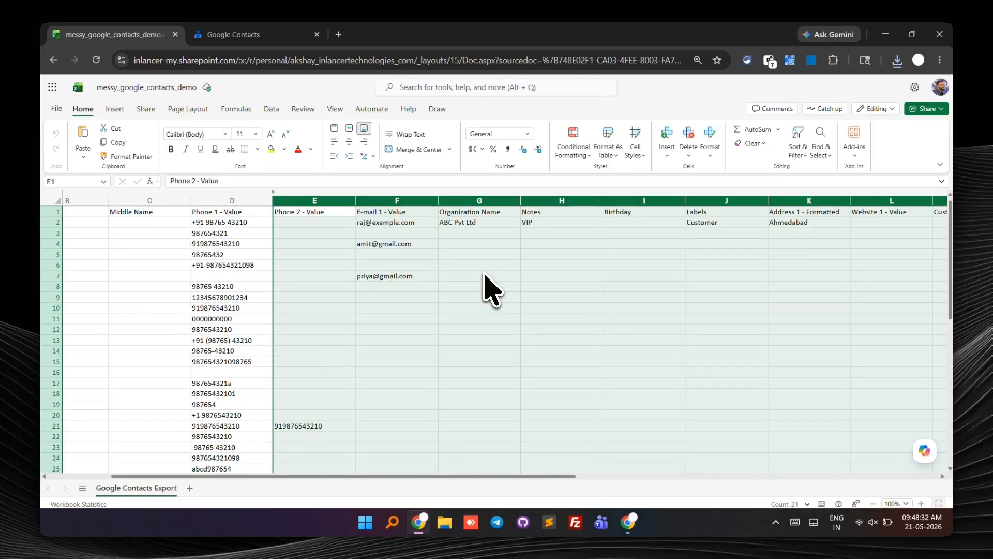
scroll(491, 290, "left", 2)
scroll(492, 290, "down", 10)
scroll(492, 290, "up", 10)
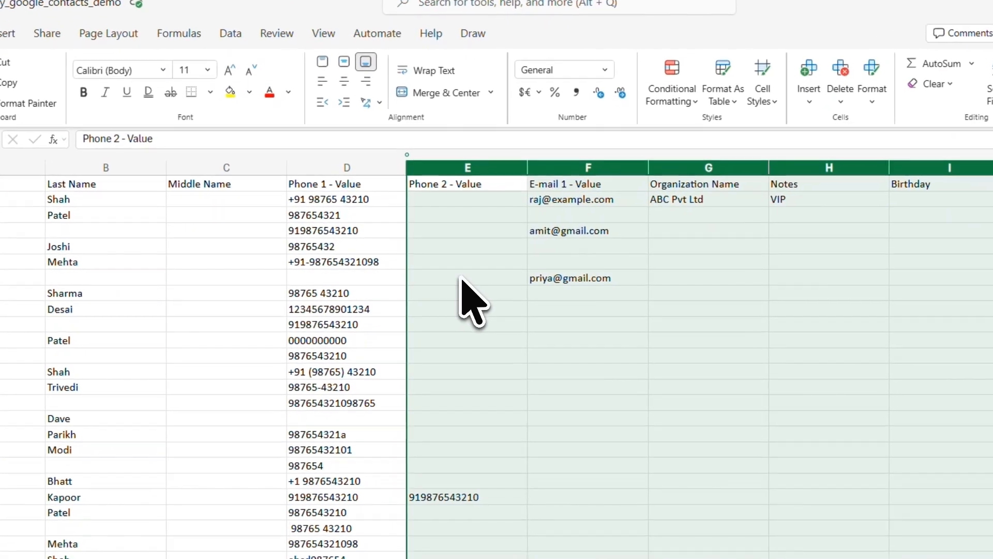
key("Delete")
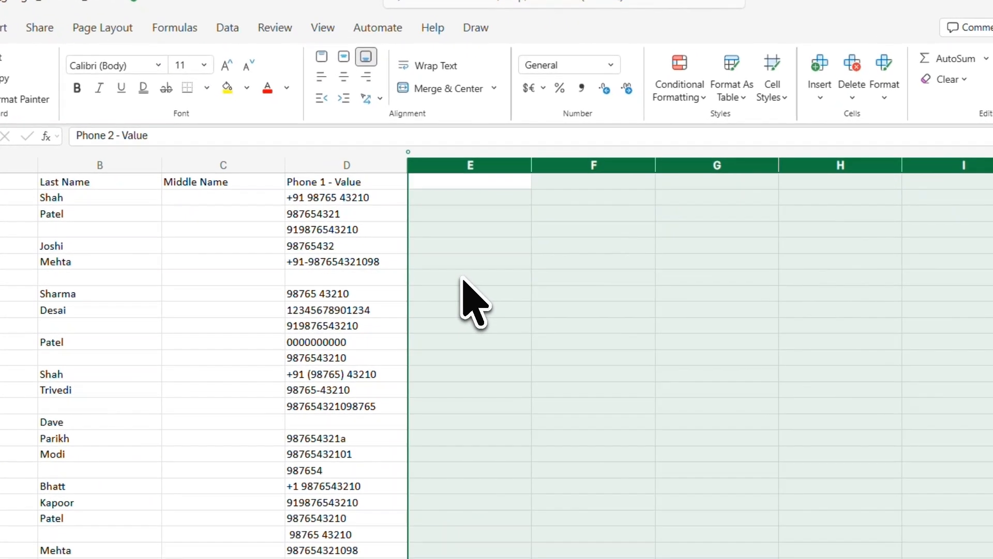
Step: Clear the contents of the Middle Name column C
left_click(317, 215)
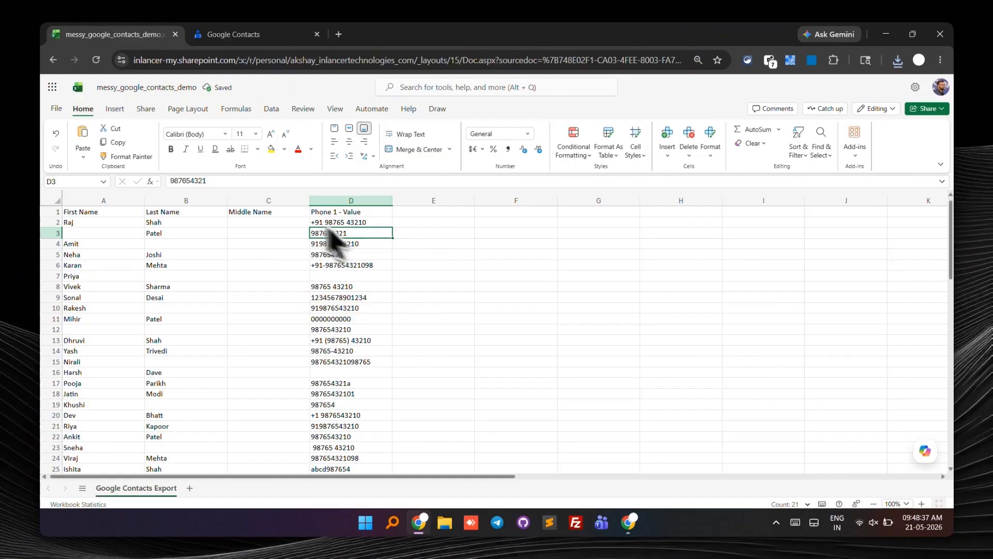
left_click(267, 201)
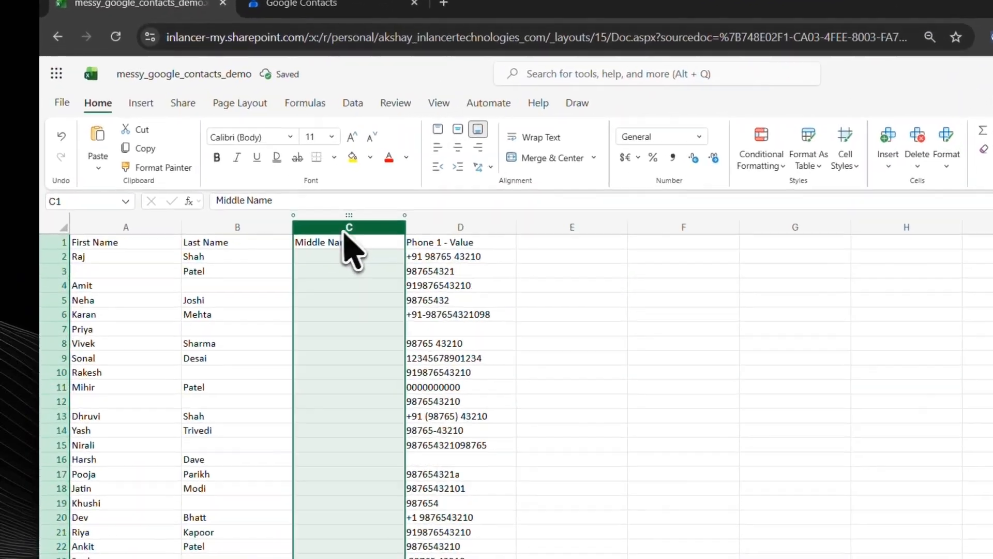
key("Delete")
left_click(275, 251)
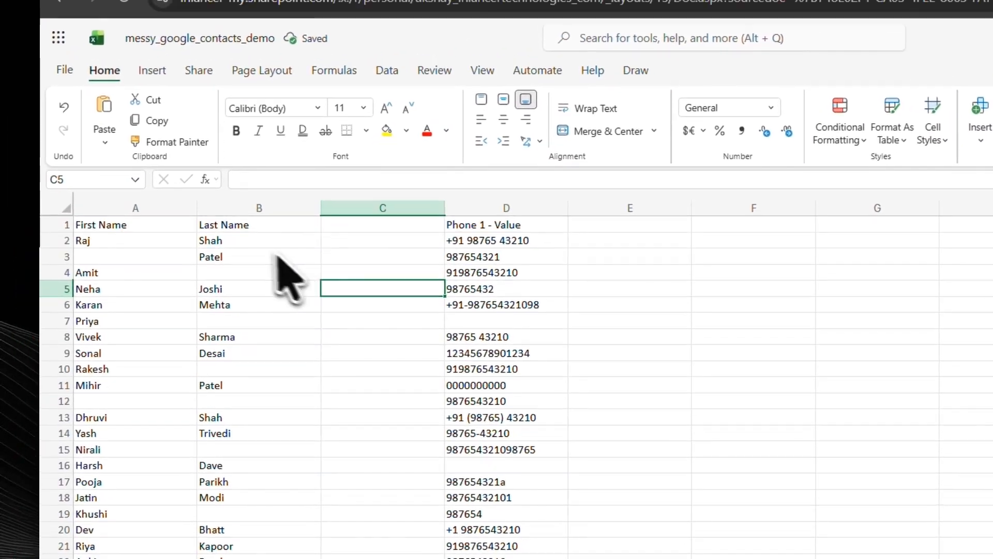
left_click(243, 230)
left_click_drag(145, 214, 251, 219)
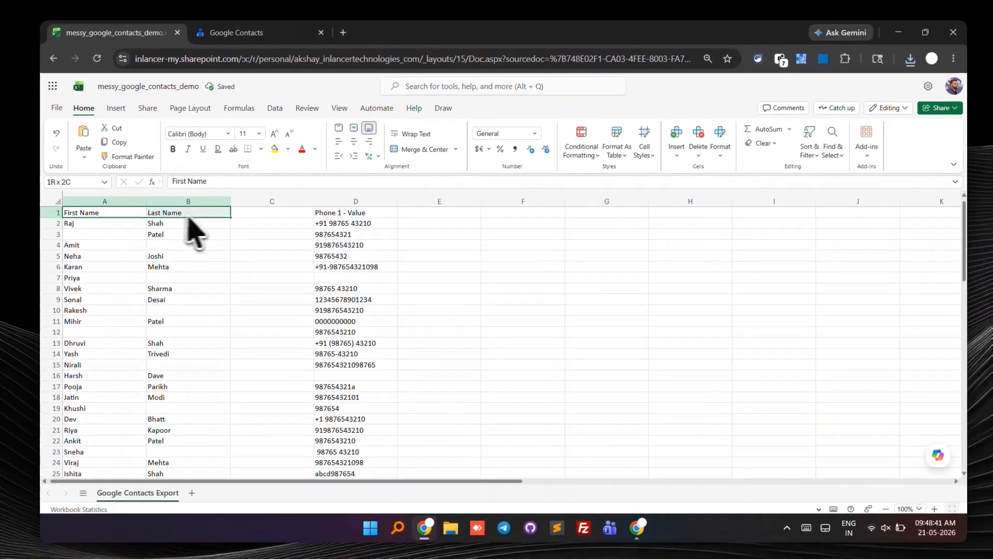
left_click_drag(188, 217, 205, 300)
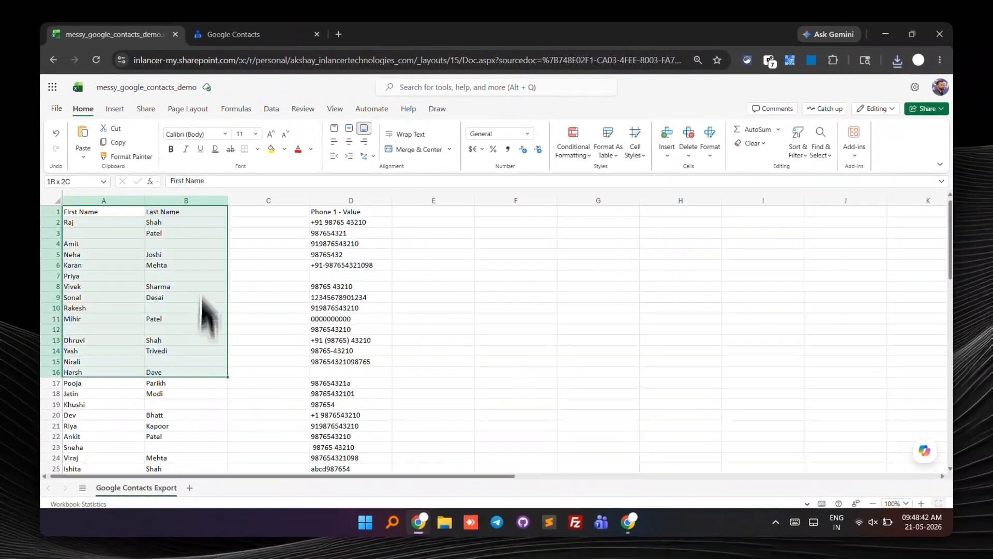
left_click_drag(204, 481, 202, 335)
scroll(205, 337, "up", 7)
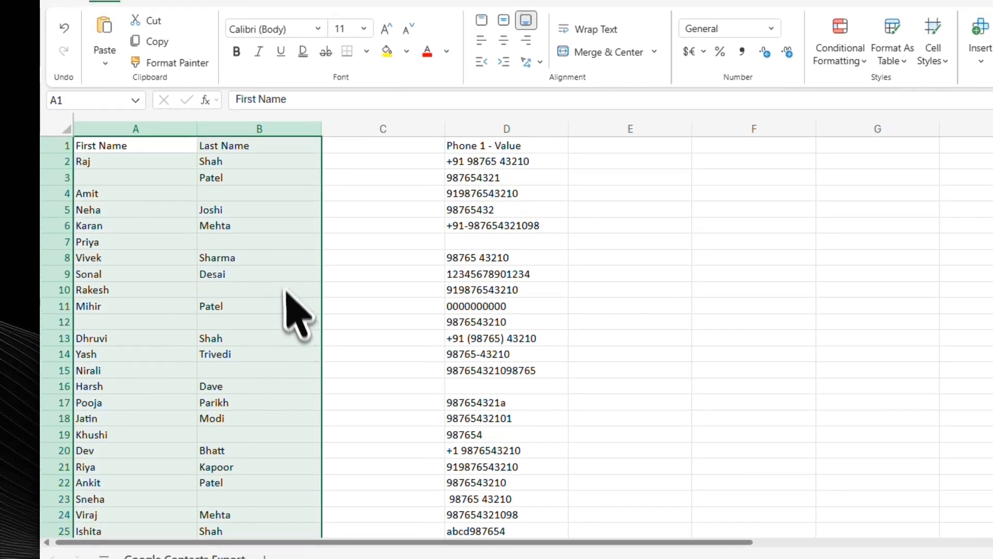
left_click(285, 173)
left_click(510, 126)
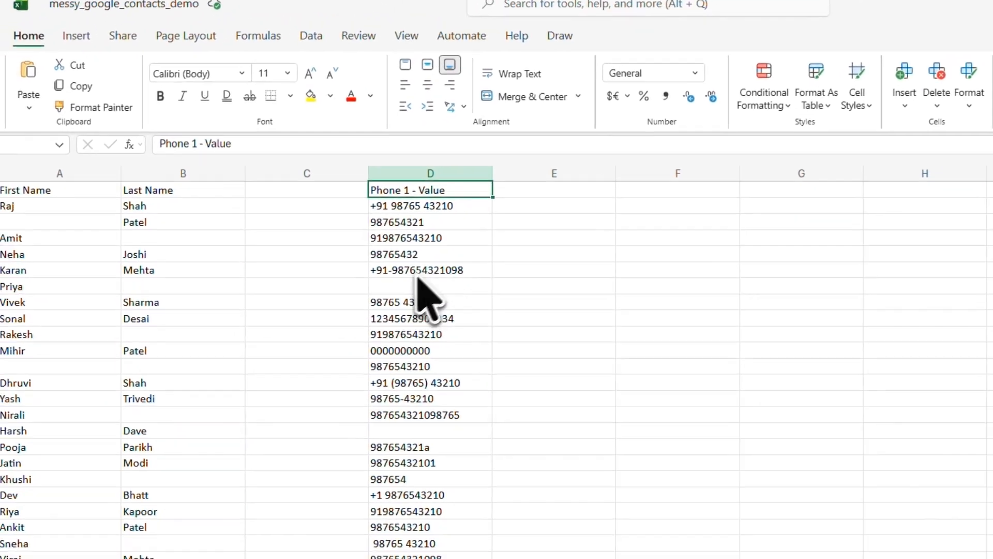
left_click(430, 311)
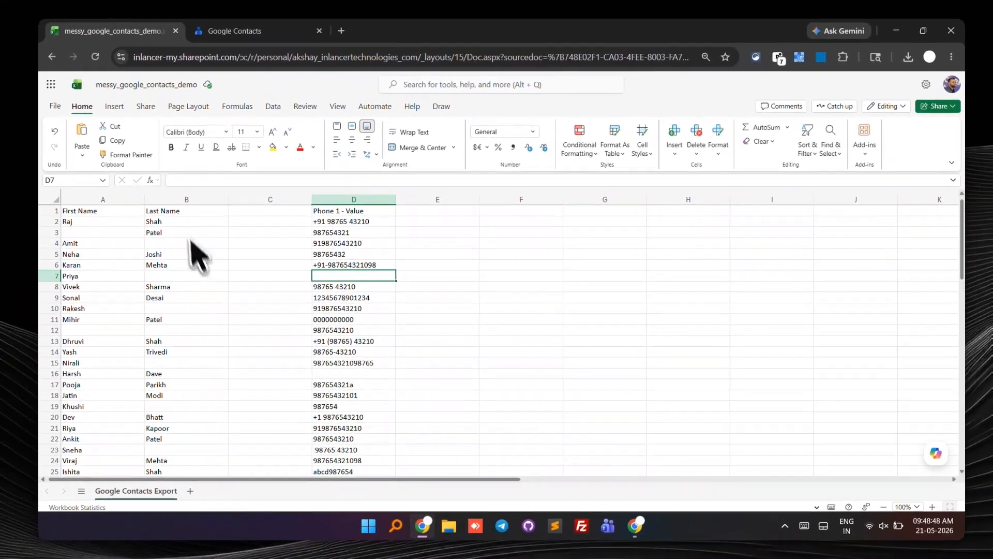
Step: Copy the first and last names in rows 2 to 31 and paste them into a new Notepad document
left_click(185, 211)
key("super")
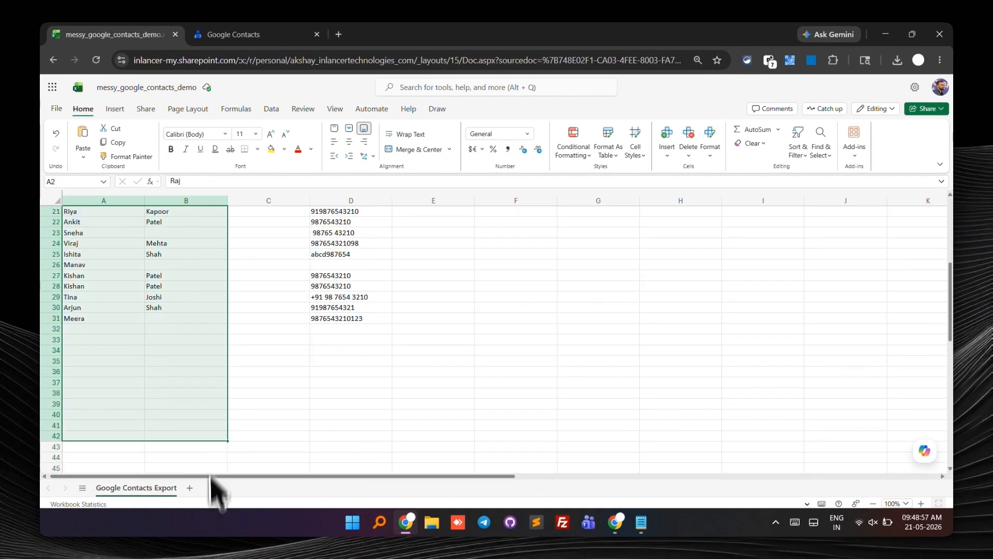
left_click_drag(218, 489, 210, 330)
key("ctrl+c")
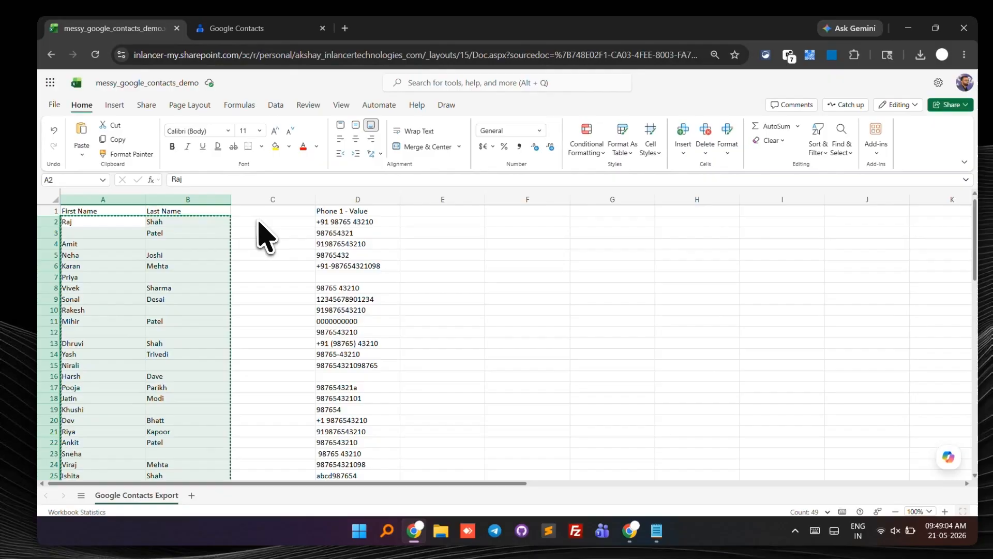
left_click(310, 217)
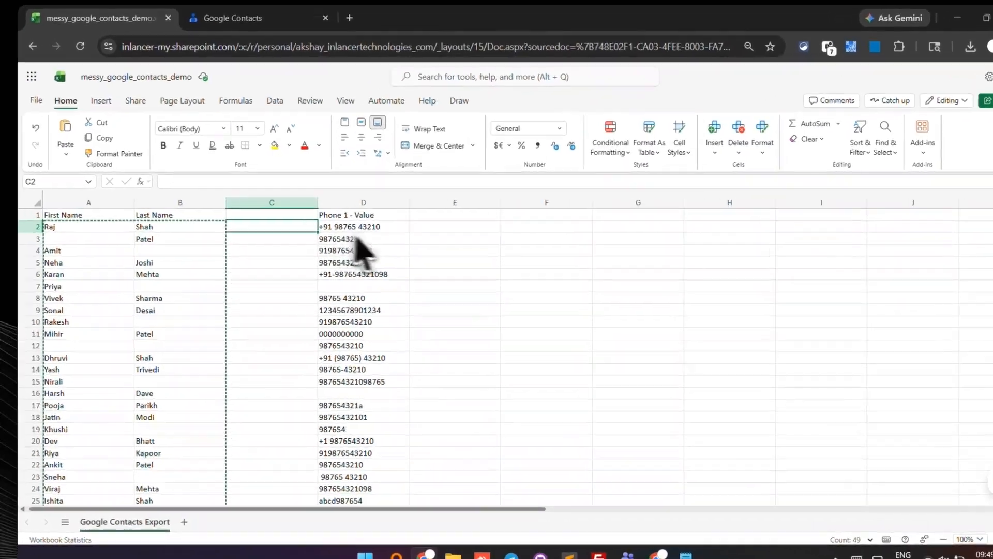
key("ctrl+v")
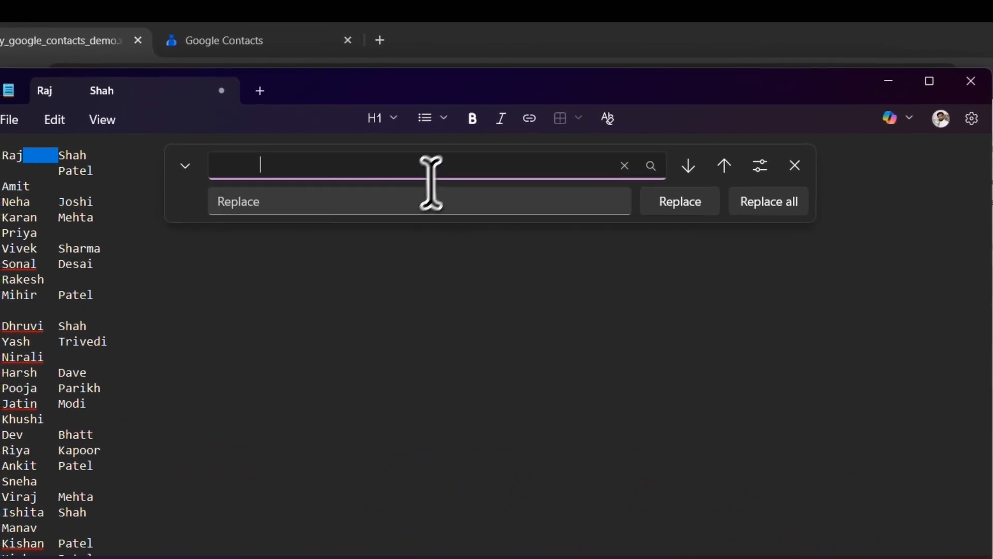
Step: In Notepad, replace every tab between first and last names with a space using Replace all
left_click(349, 144)
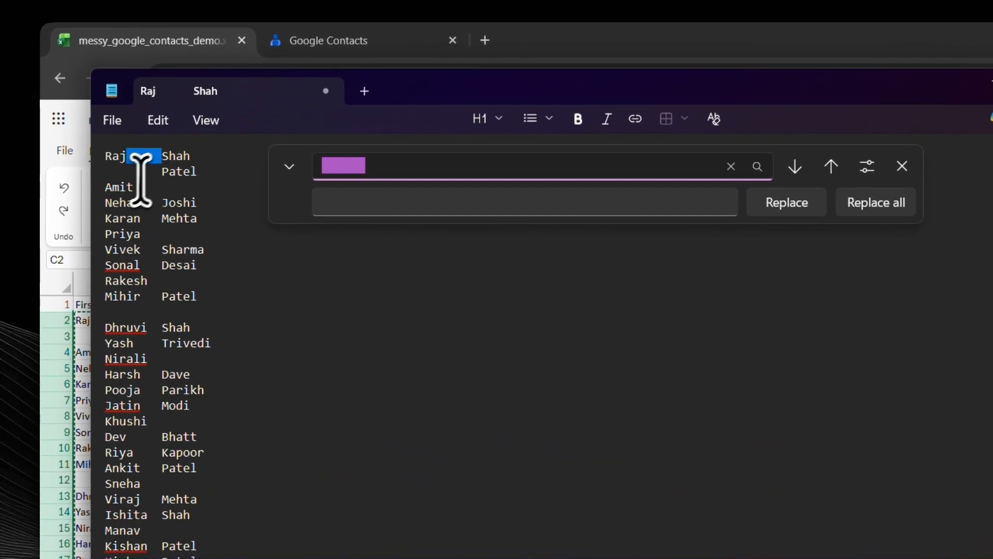
left_click(378, 203)
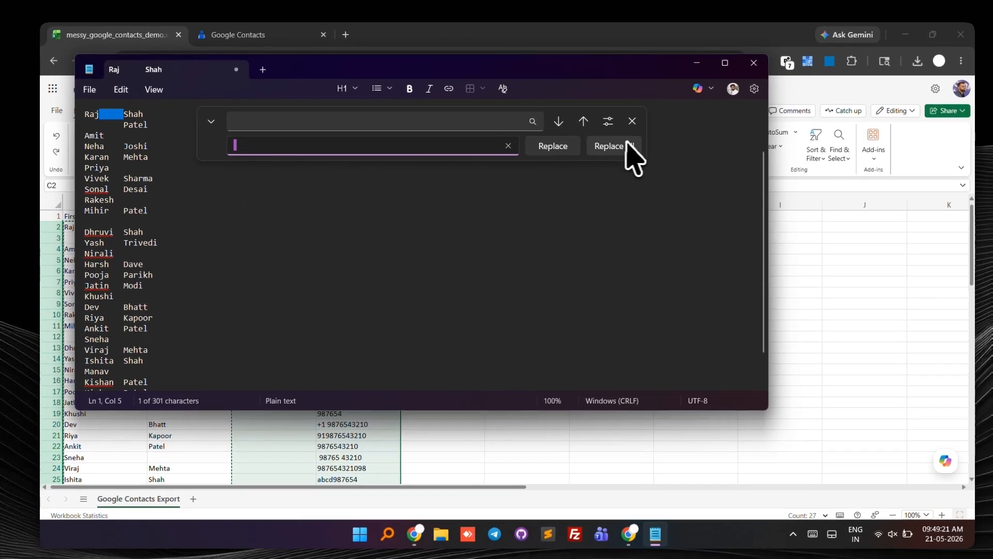
left_click(627, 146)
left_click(352, 225)
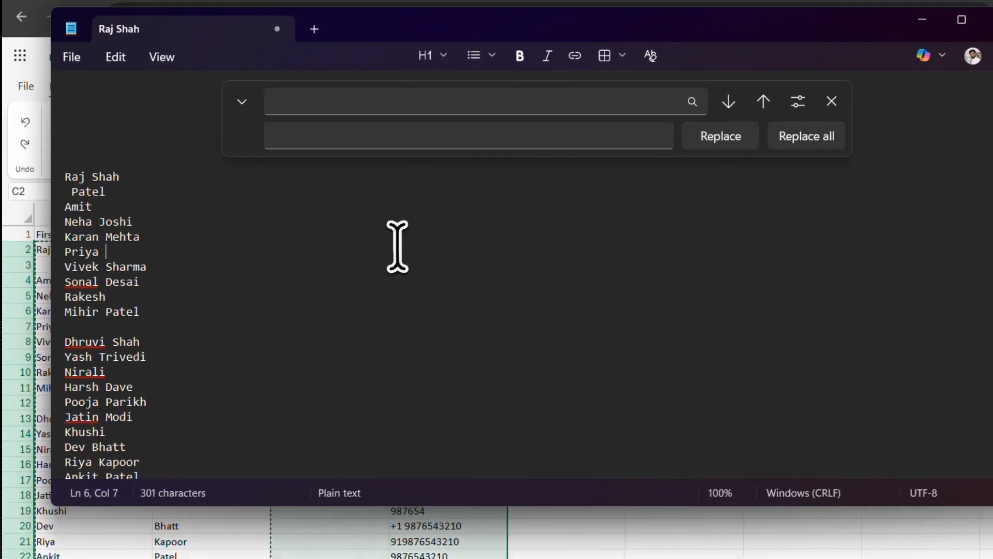
Step: Copy all the merged names and paste them into the spreadsheet starting at cell F2
key("ctrl+f")
key("ctrl+a")
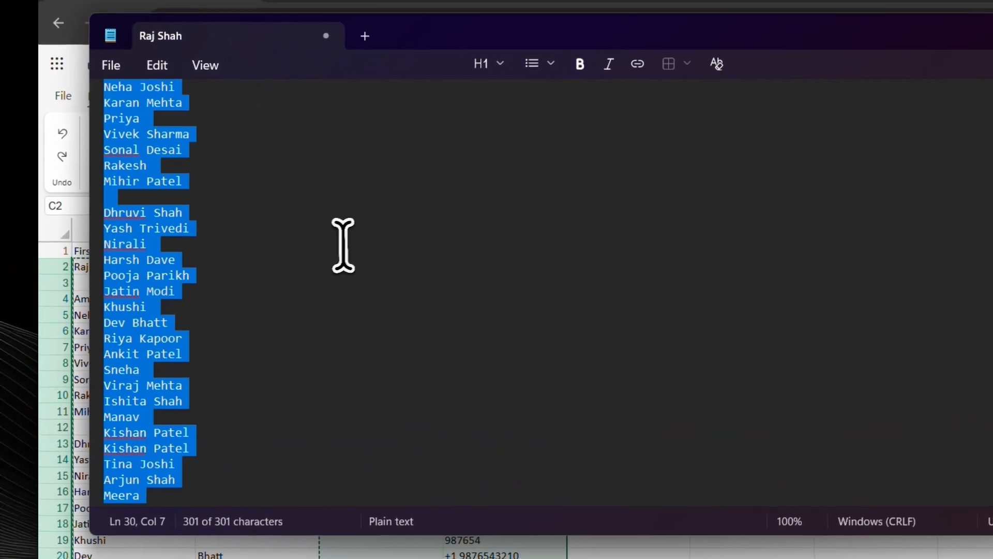
key("alt+Tab")
left_click(735, 266)
left_click(646, 265)
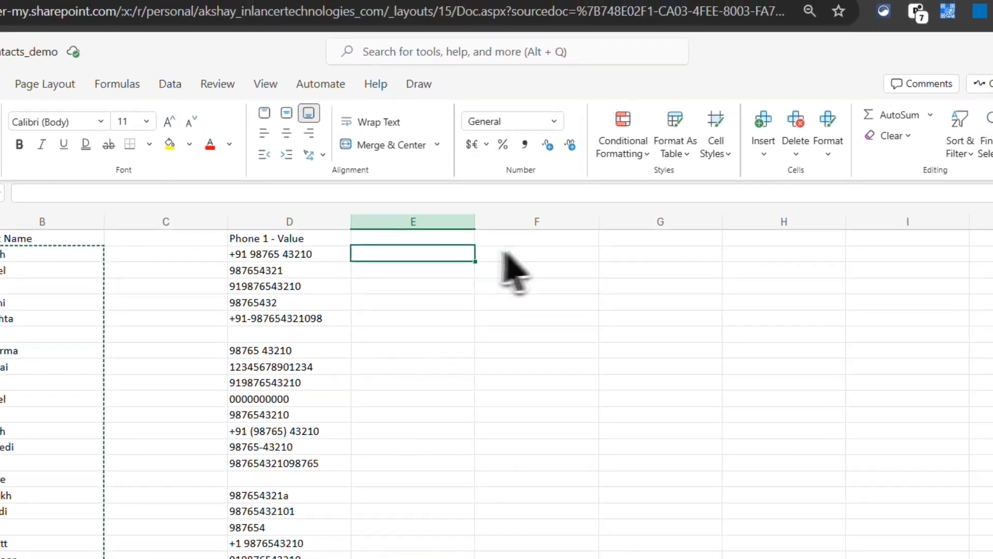
left_click(751, 265)
key("ctrl+v")
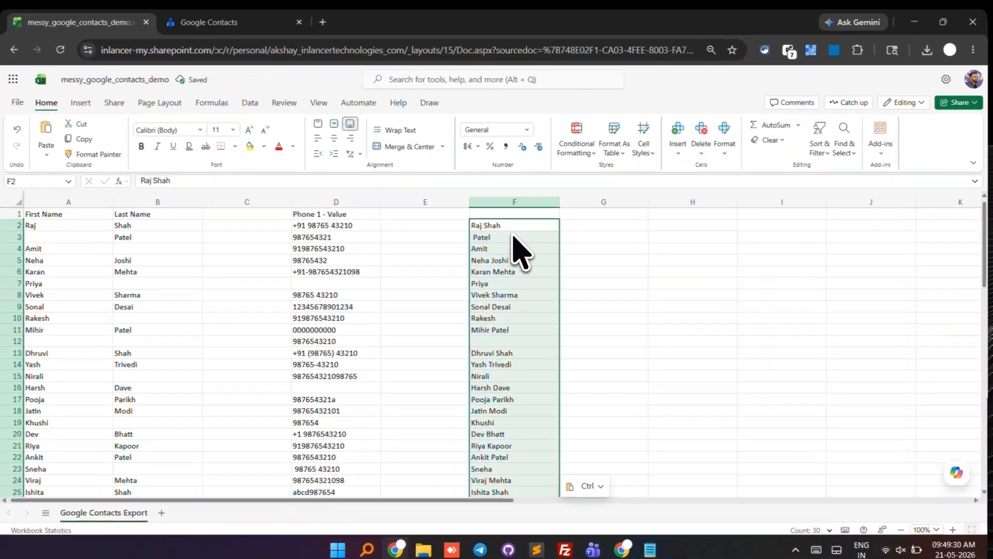
Step: Move the merged names from column F into column C starting at cell C2
key("ctrl+x")
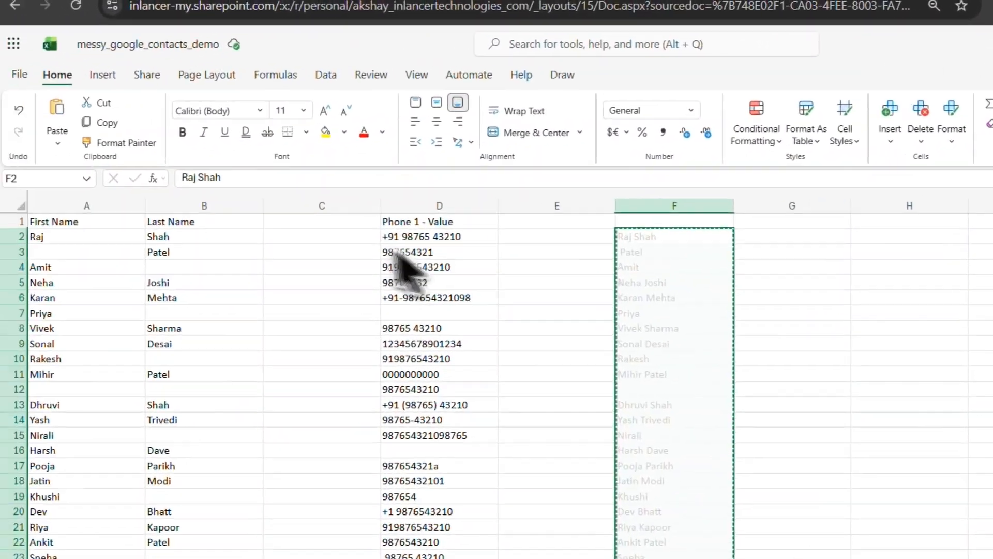
left_click(269, 223)
key("ctrl+v")
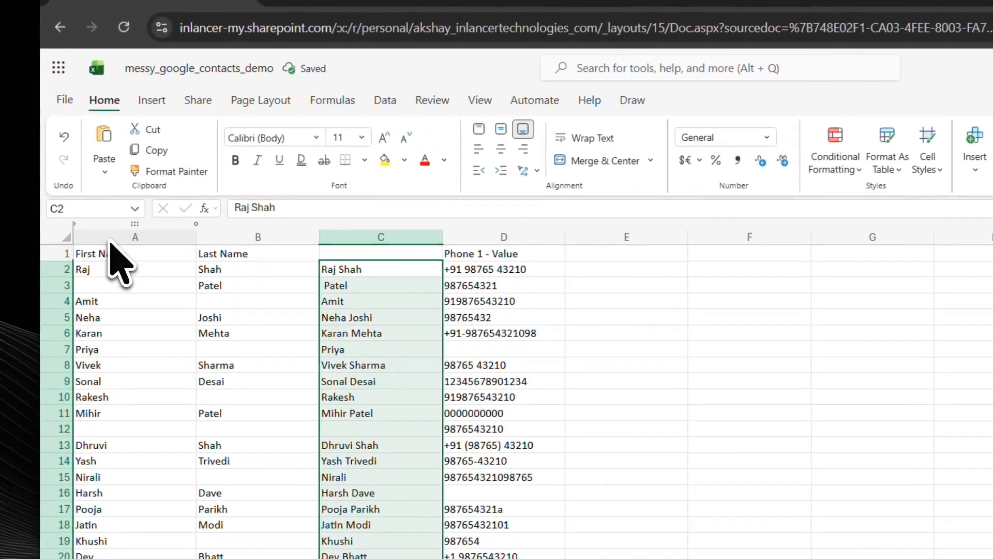
Step: Delete the original First Name and Last Name columns A and B
left_click_drag(110, 239, 297, 237)
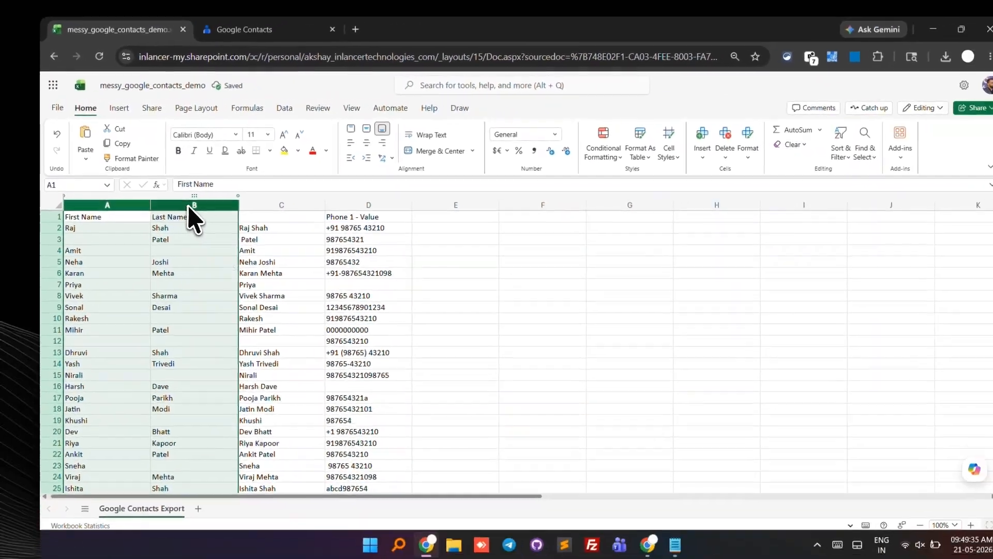
right_click(256, 237)
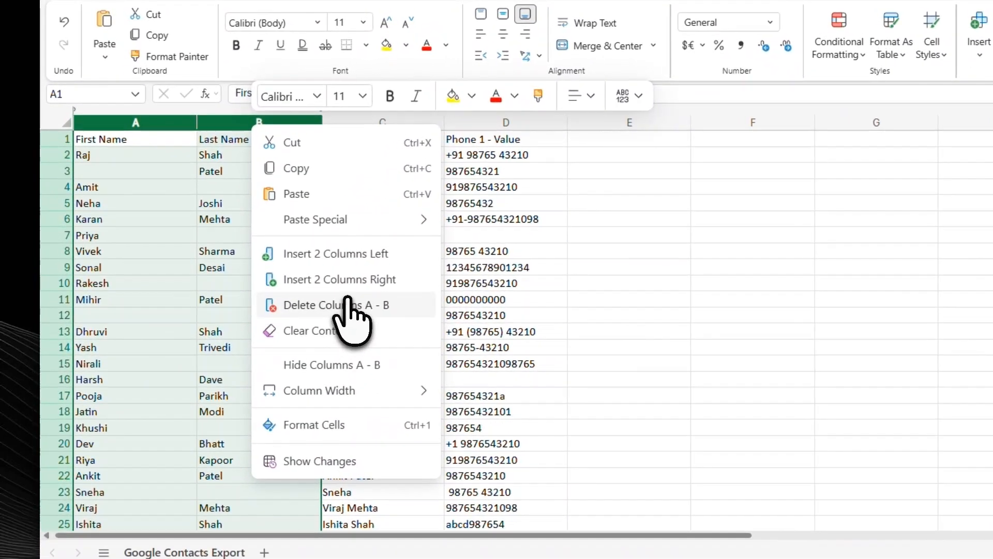
left_click(285, 319)
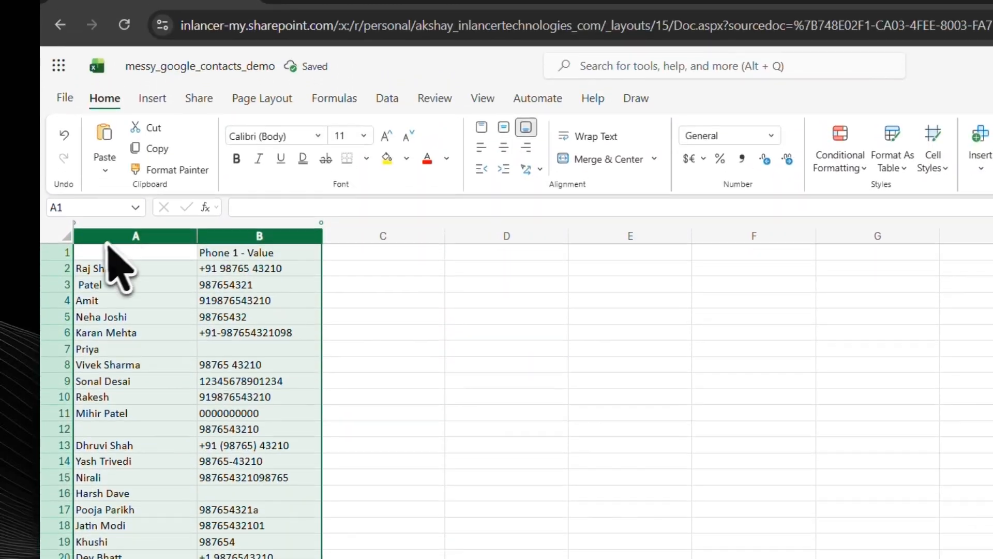
Step: Rename the column headers to name and phone_no
left_click(136, 224)
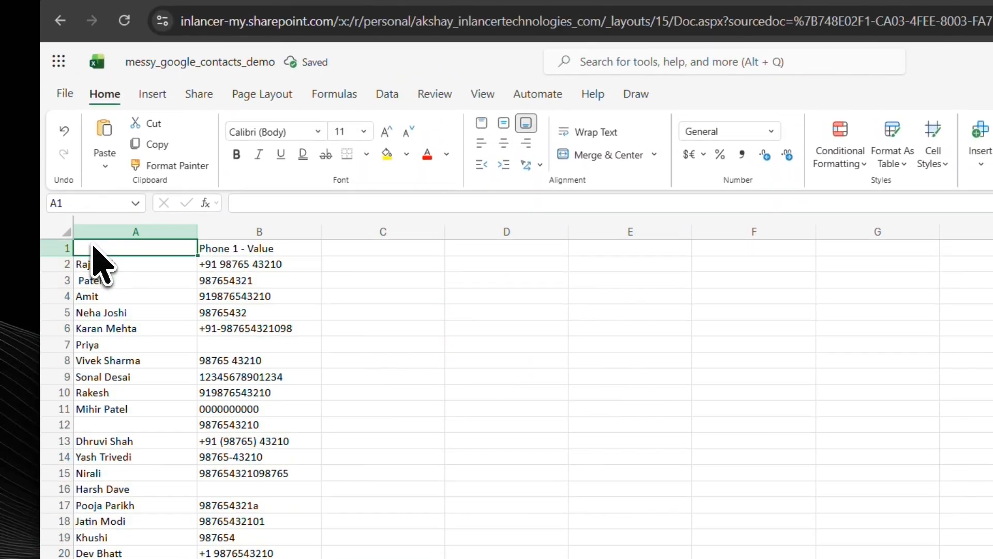
type("na")
type("me")
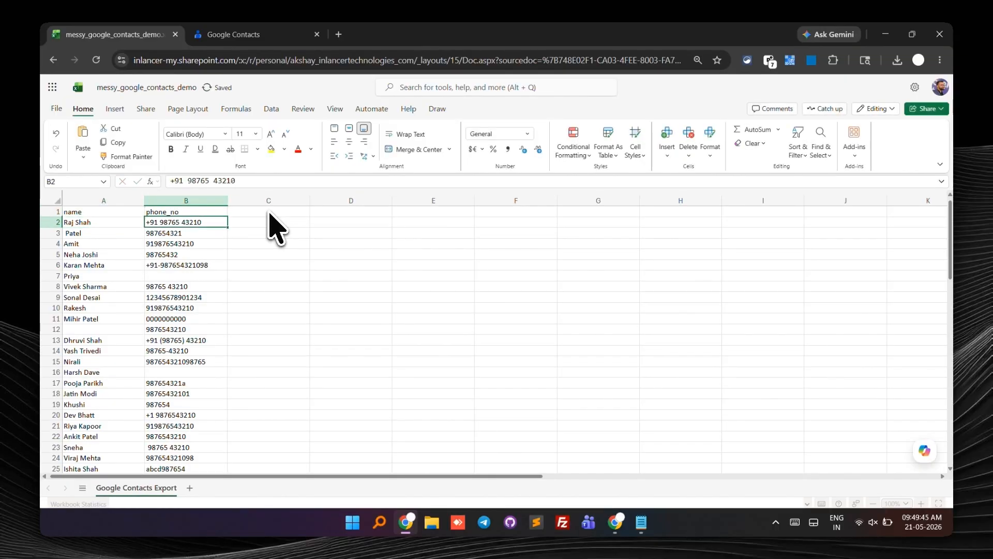
Step: Insert a new column before phone_no and title it country_code
right_click(194, 203)
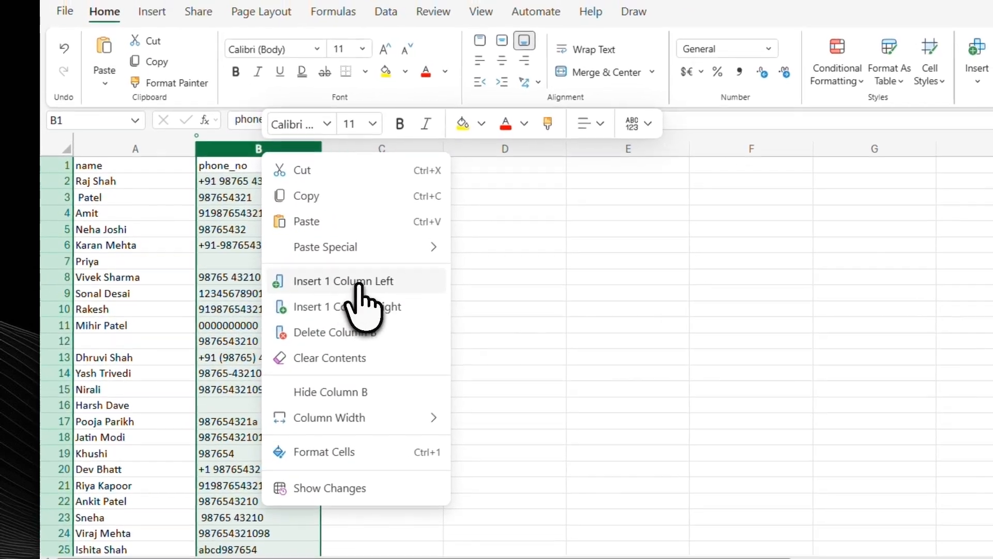
left_click(359, 284)
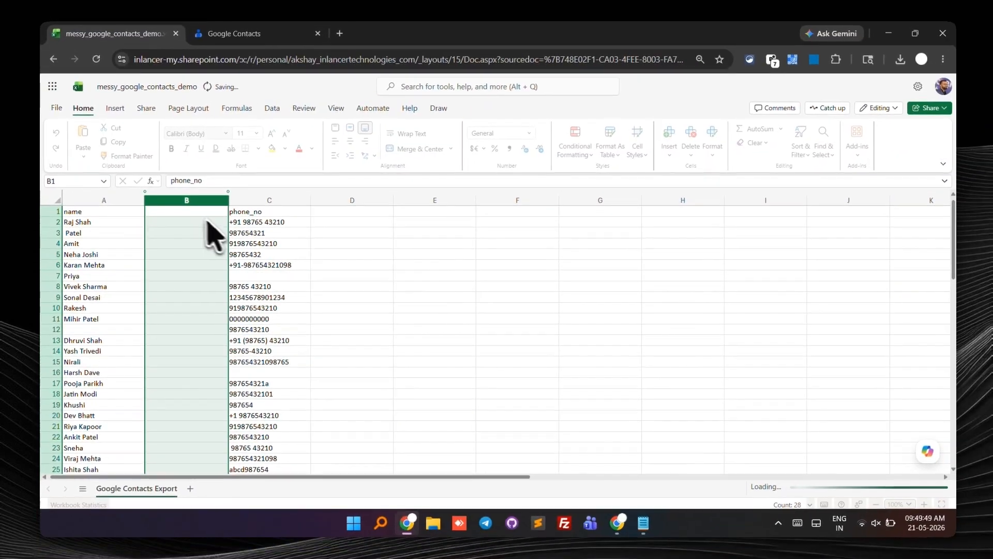
left_click(261, 169)
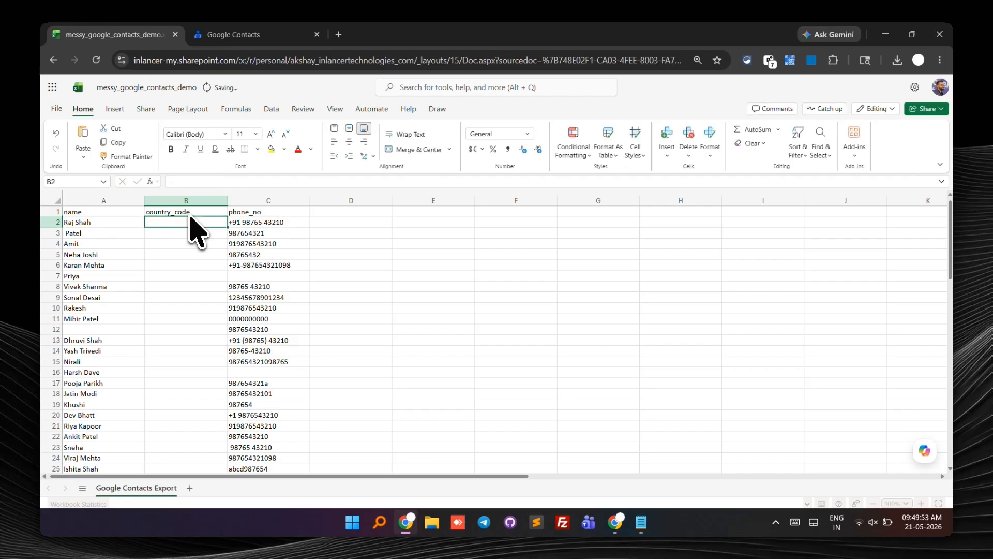
Step: Enter 91 in B2 and fill it down the country_code column for every contact
left_click(189, 223)
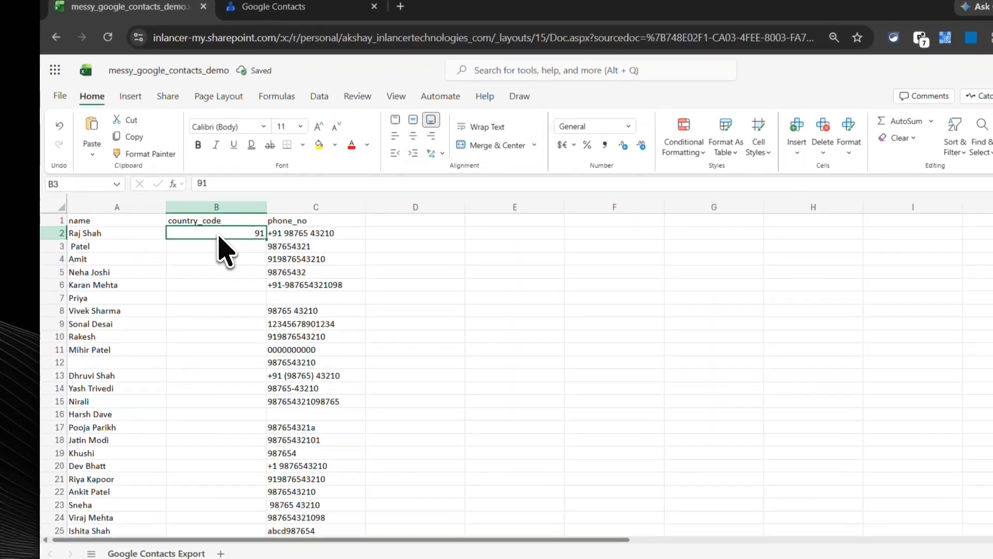
left_click_drag(227, 227, 270, 414)
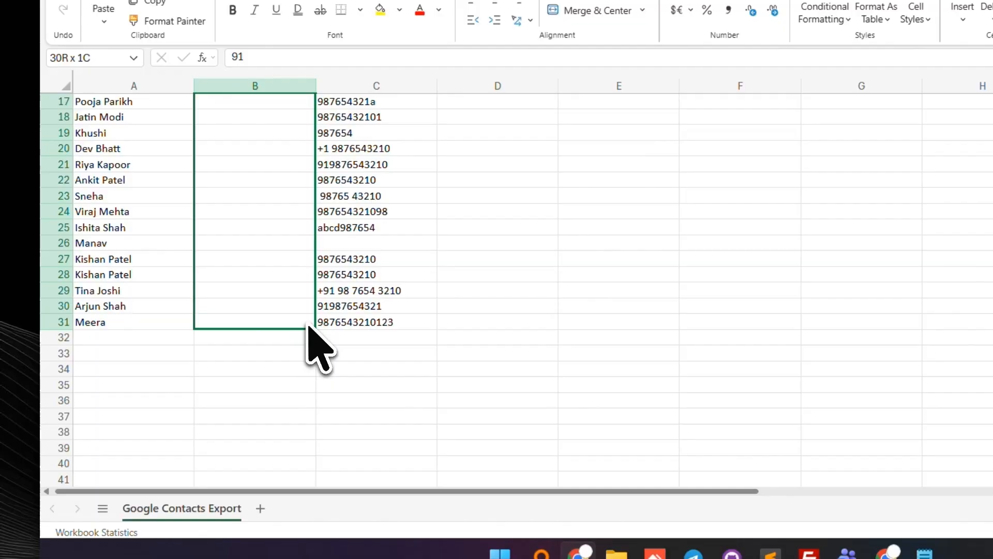
left_click_drag(308, 327, 309, 328)
scroll(317, 333, "up", 5)
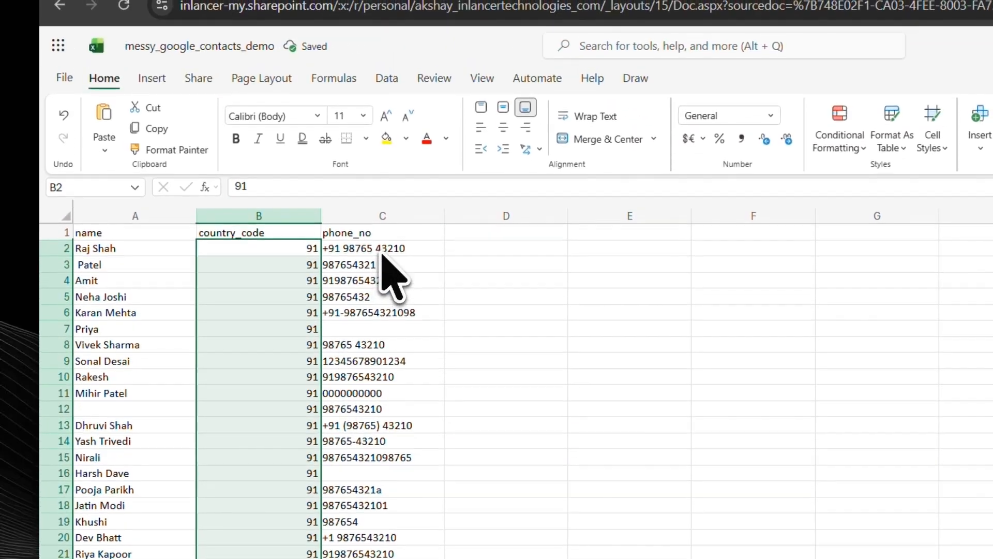
Step: Apply a filter and sort the contacts by the phone_no column
left_click_drag(381, 253, 271, 427)
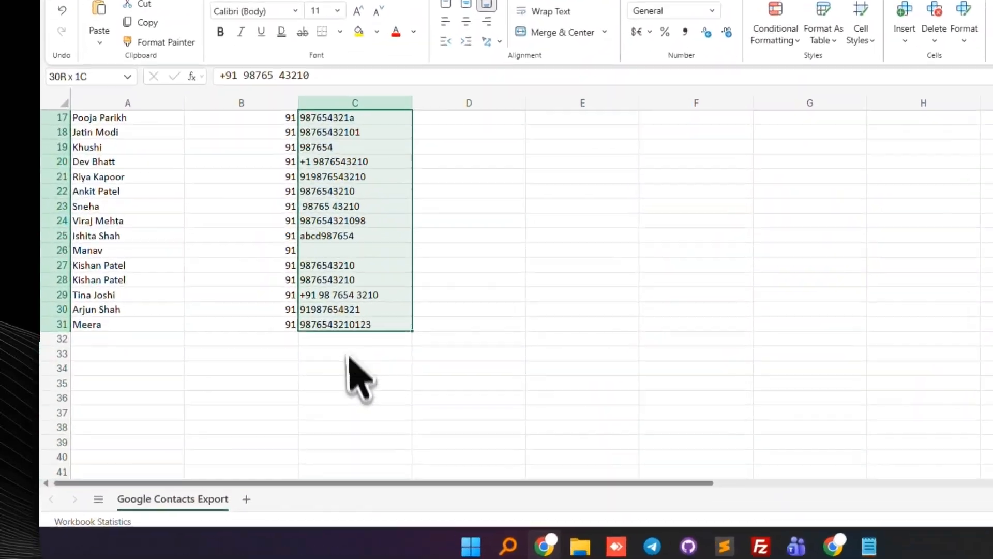
scroll(274, 424, "up", 3)
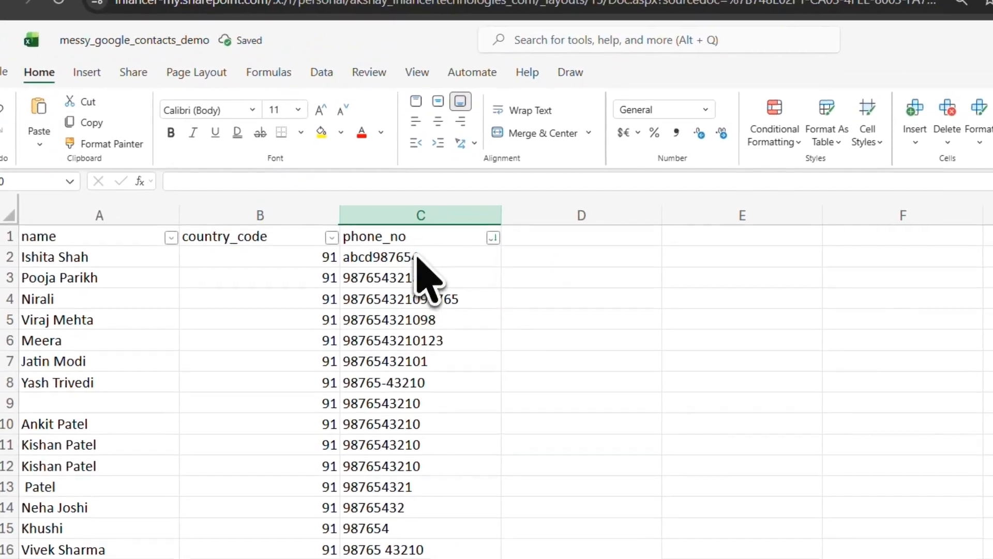
Step: Delete rows 2 and 3, whose phone numbers contain letters
left_click_drag(352, 246, 356, 262)
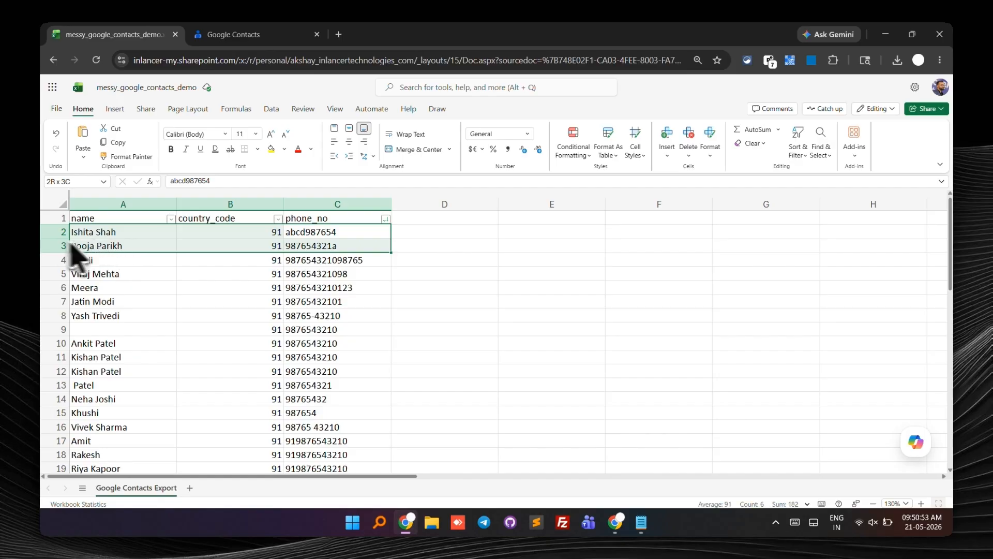
left_click(50, 233)
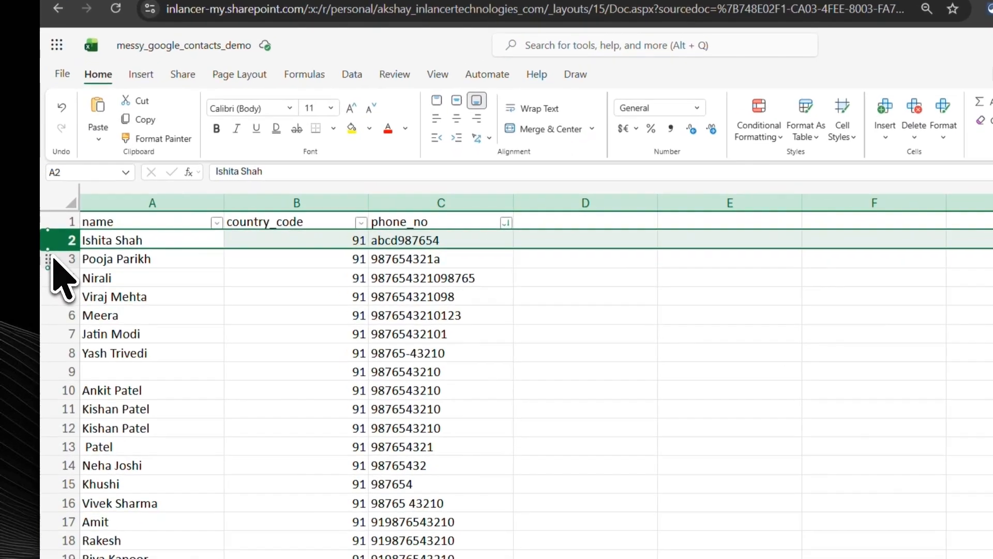
left_click(50, 244, "shift")
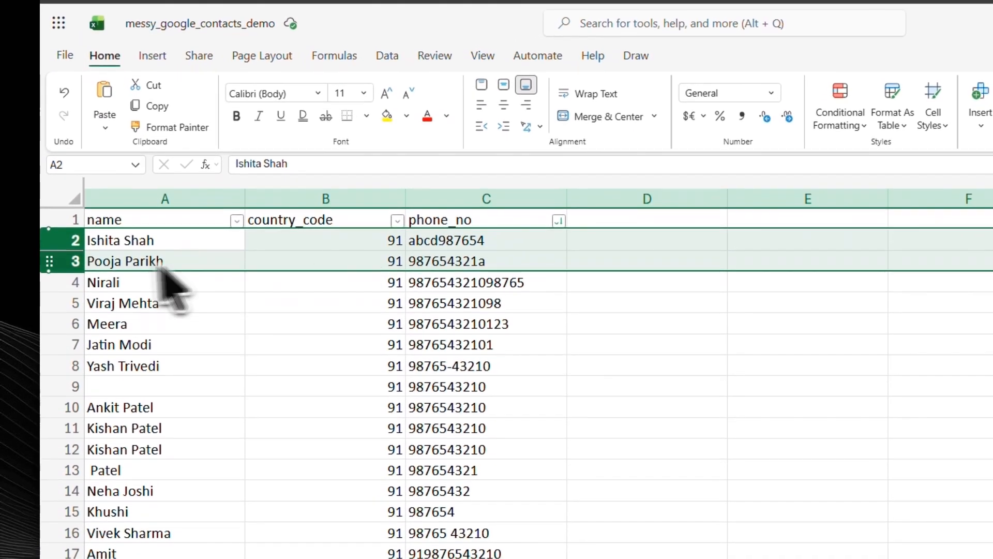
right_click(75, 255)
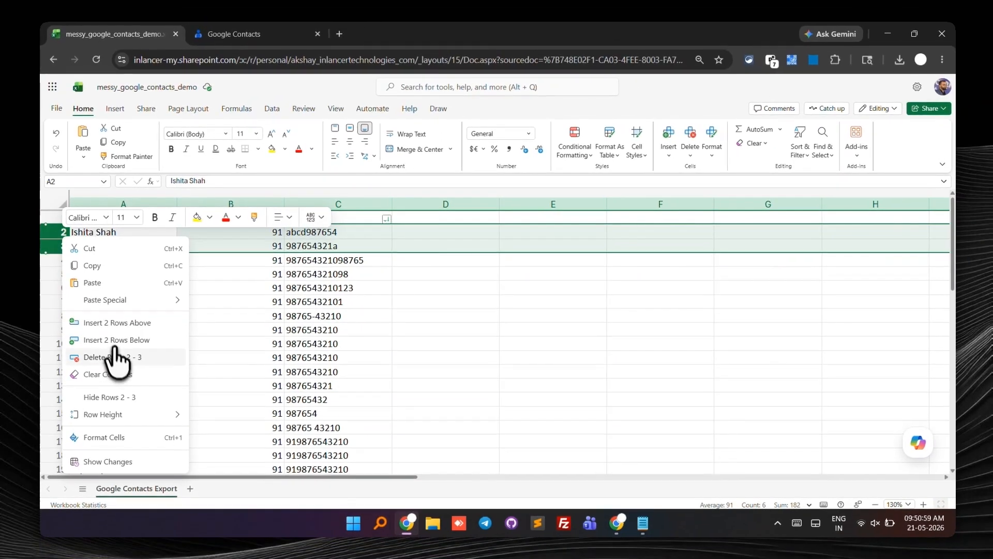
left_click(117, 365)
Step: Add a COUNT column in D with the formula =LEN(C2) in D2 to measure each phone number's length
left_click(371, 262)
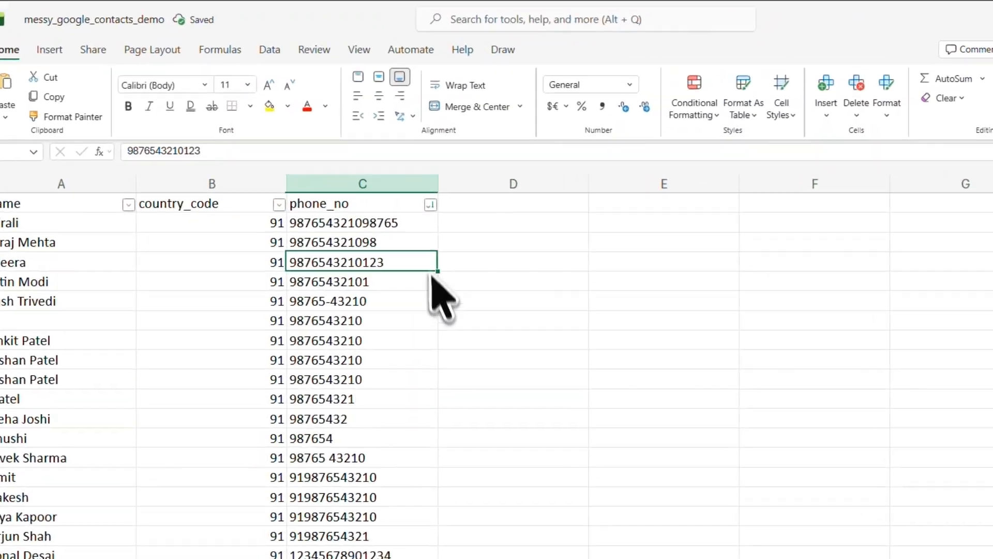
key("Up")
key("Up")
left_click_drag(428, 227, 410, 536)
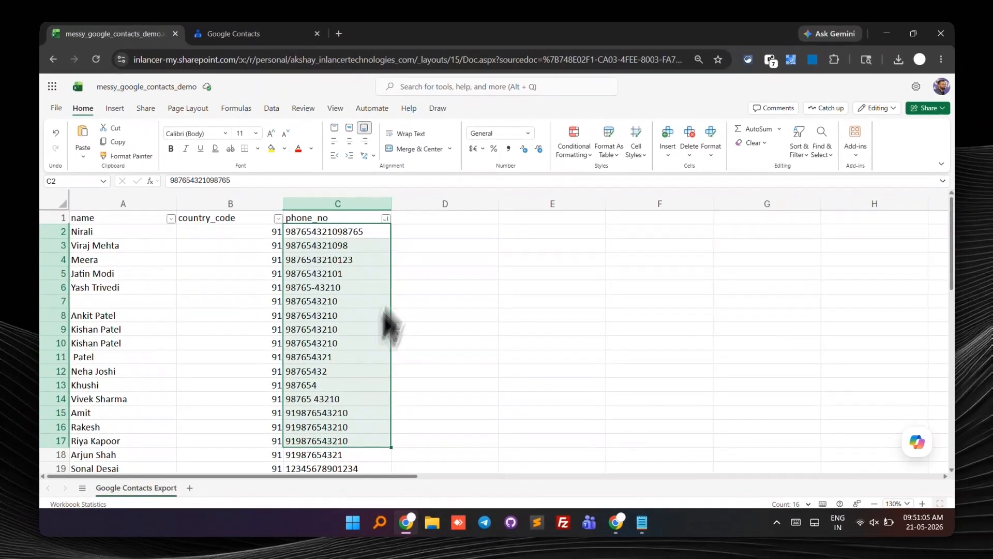
left_click(525, 87)
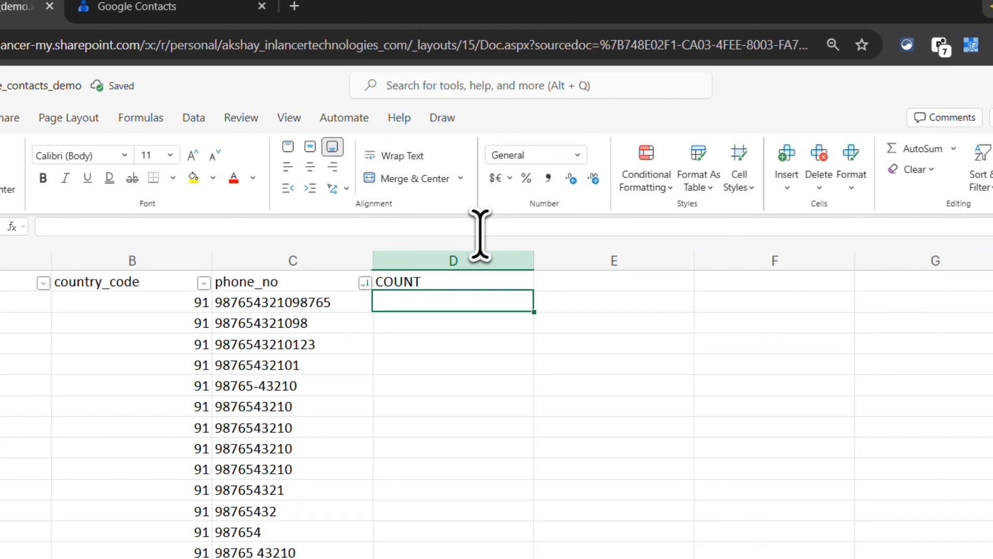
left_click(470, 181)
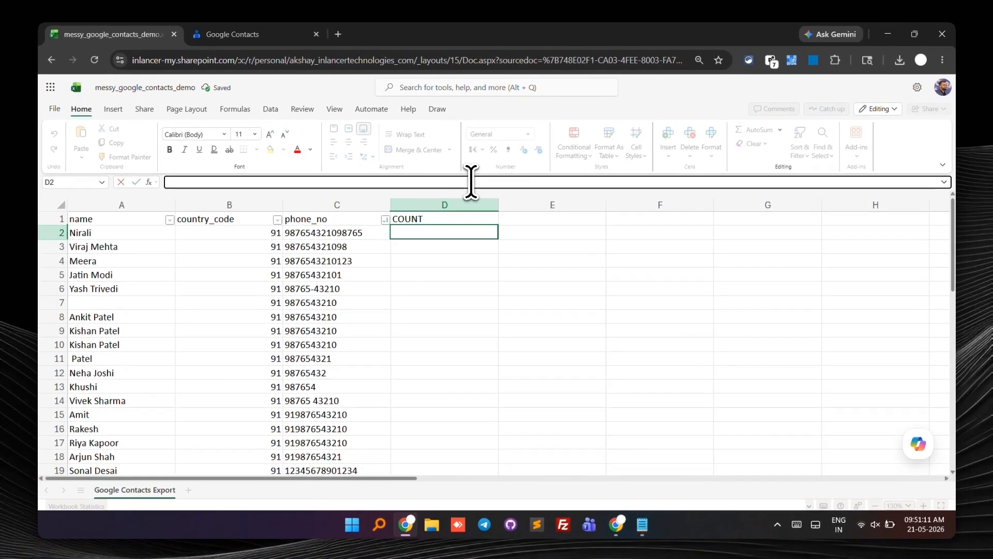
type("=LEN(C2")
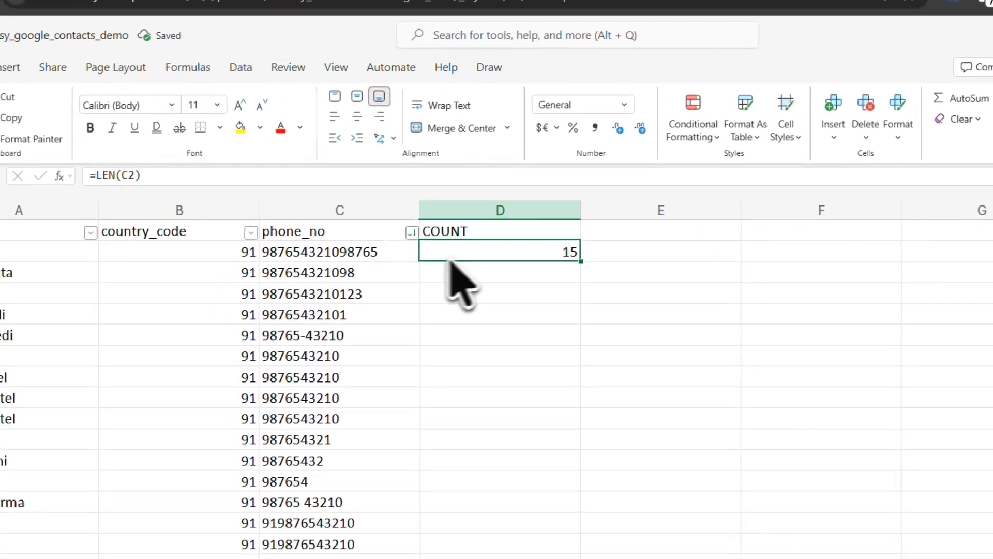
left_click(277, 275)
left_click(486, 257)
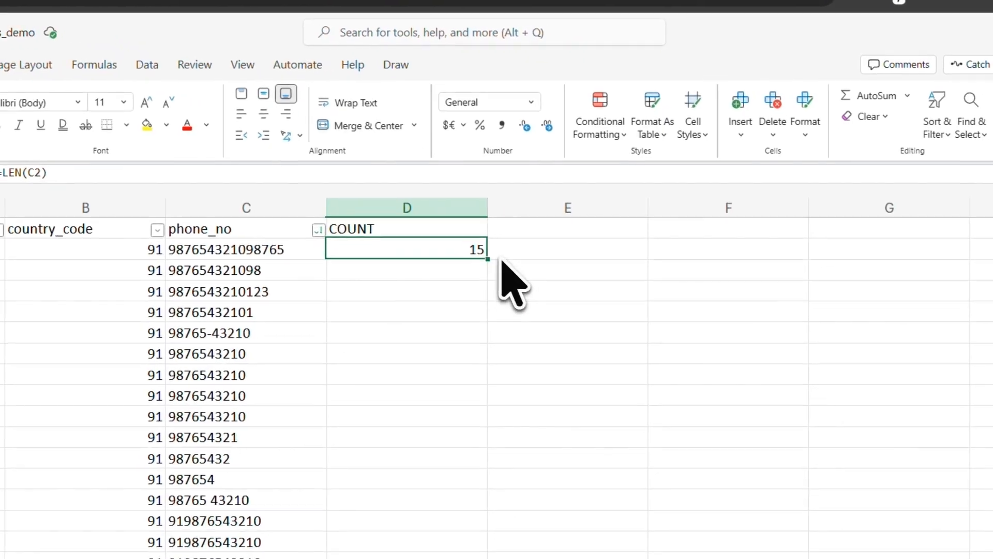
Step: Fill the LEN formula down the COUNT column for all remaining contacts
left_click_drag(522, 267, 537, 550)
left_click_drag(501, 378, 505, 293)
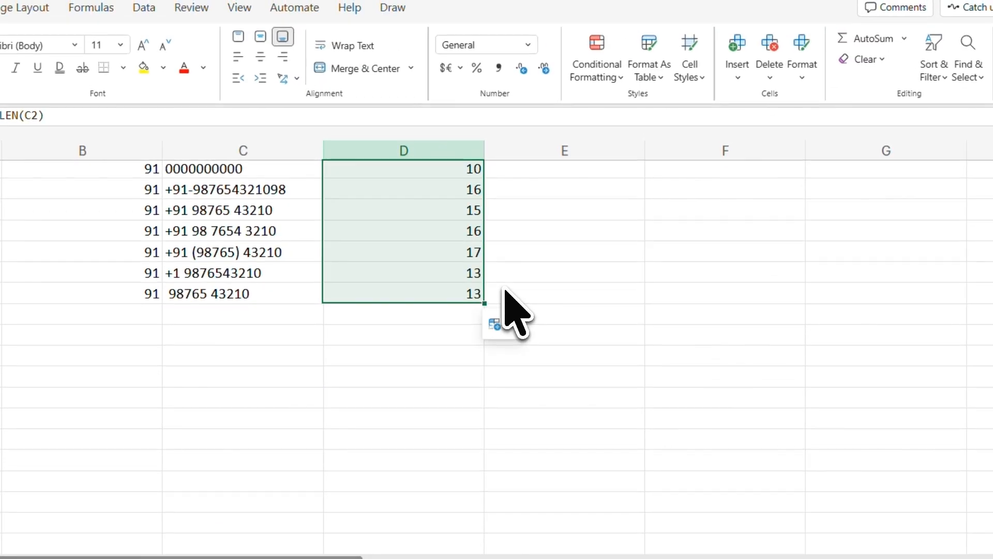
scroll(510, 305, "up", 6)
Step: Review the phone numbers against their lengths in the COUNT column
left_click(353, 190)
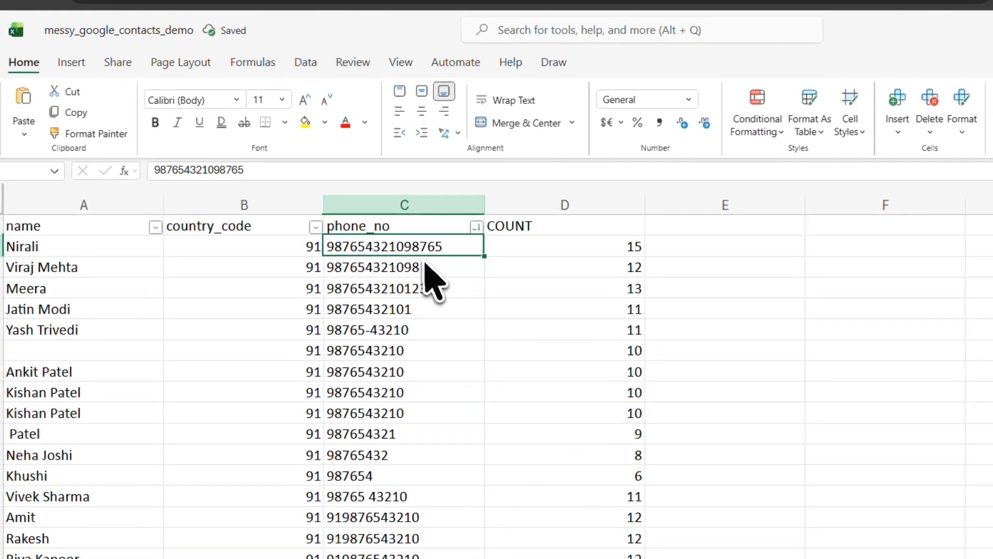
left_click(349, 209)
left_click(356, 233)
scroll(357, 302, "down", 5)
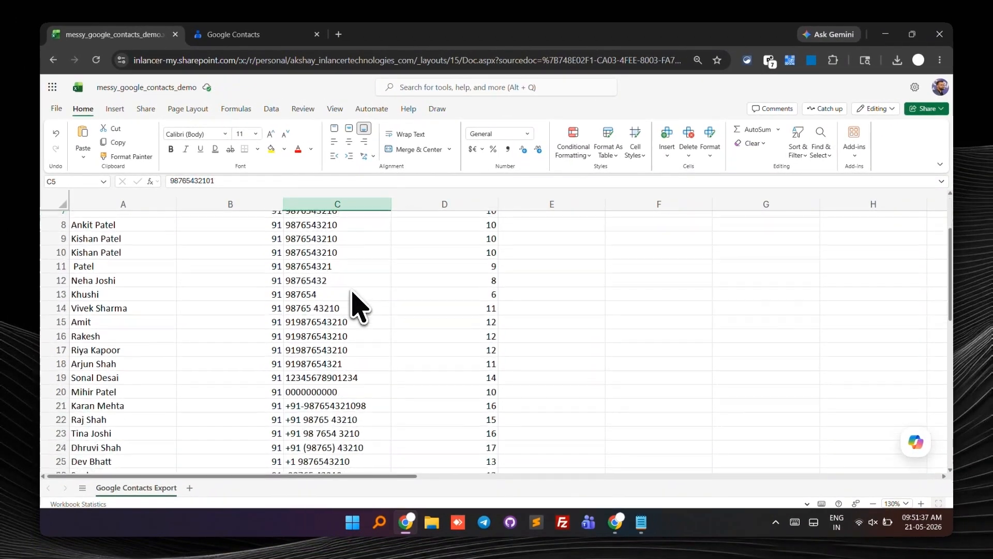
scroll(357, 305, "up", 5)
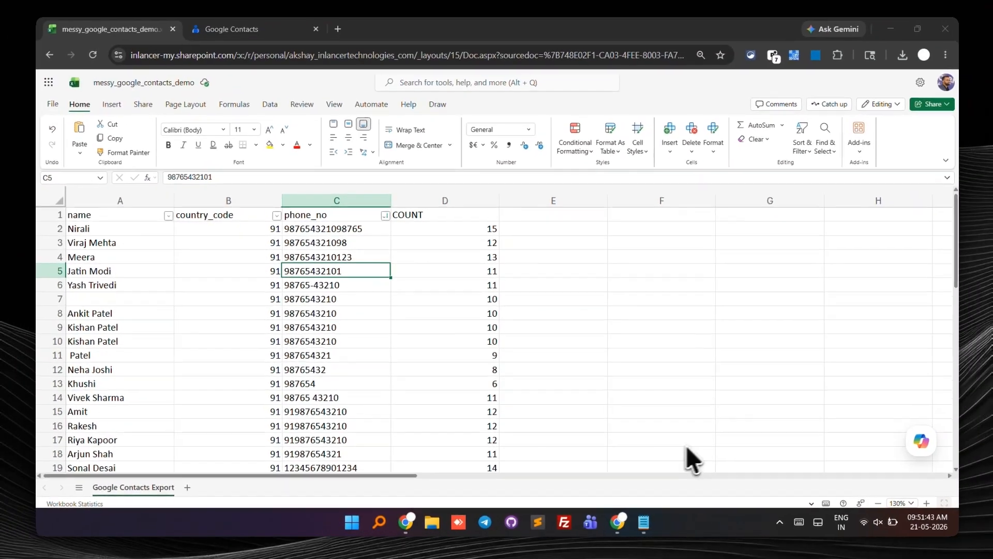
scroll(417, 451, "down", 4)
left_click(323, 358)
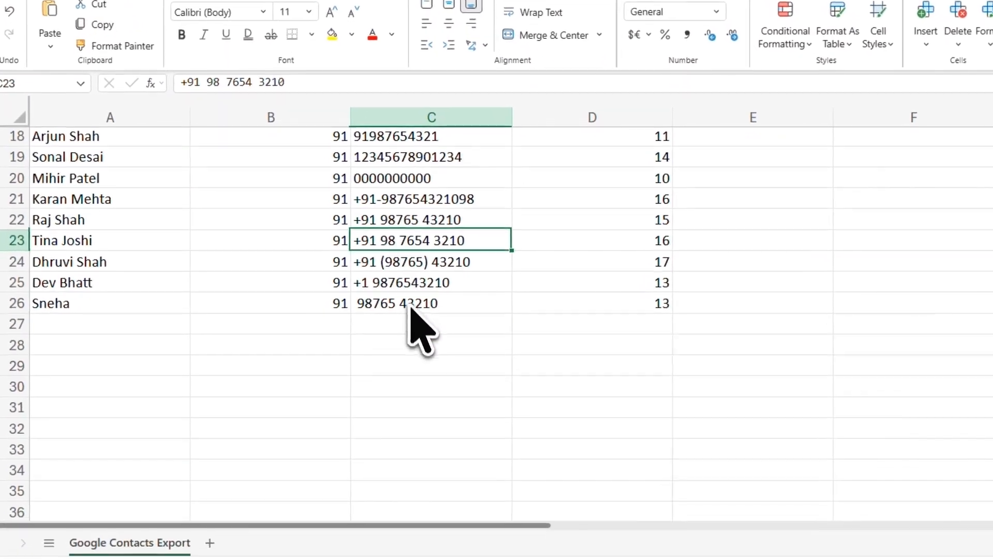
left_click(409, 331)
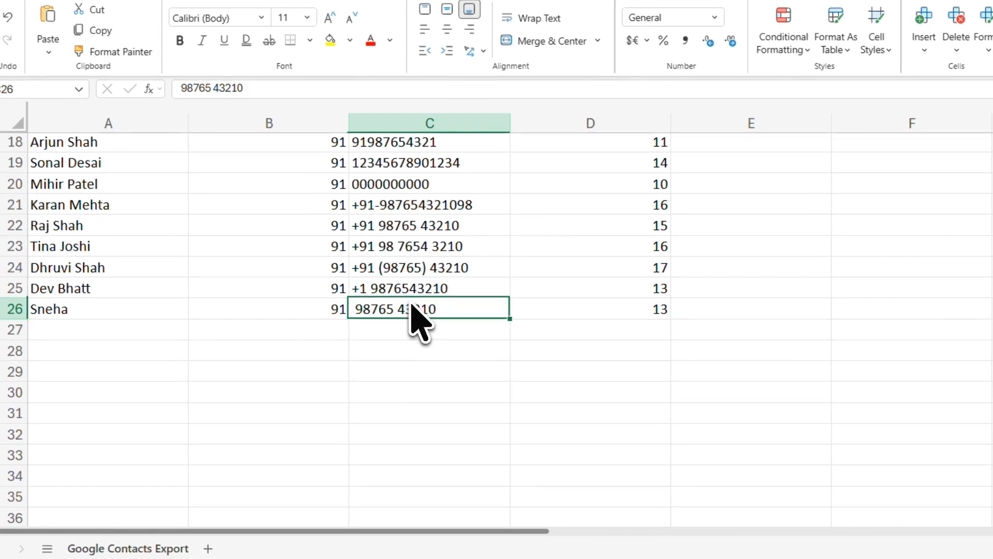
scroll(414, 331, "up", 4)
scroll(347, 320, "up", 2)
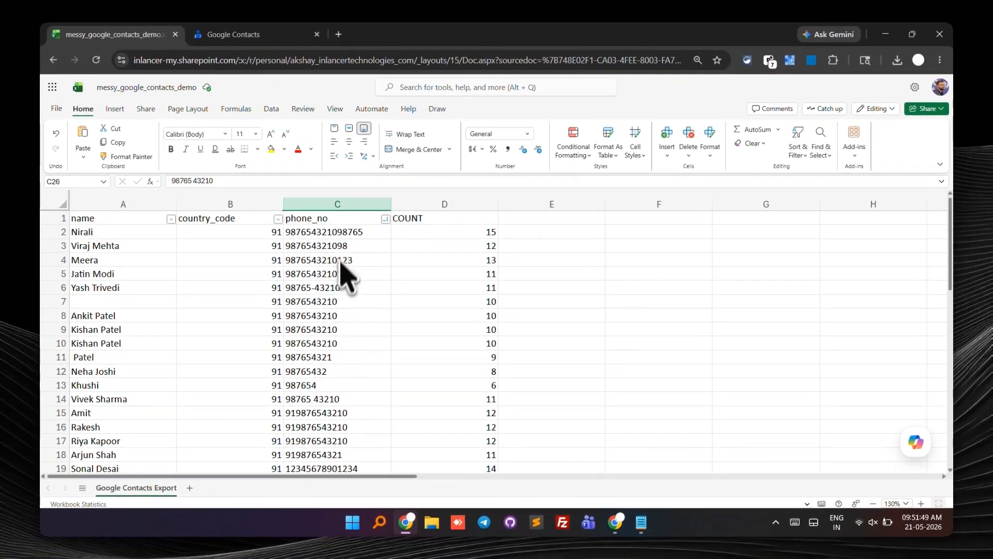
Step: Copy the phone numbers column and paste it into the Notepad document
left_click(371, 213, "shift")
key("ctrl+c")
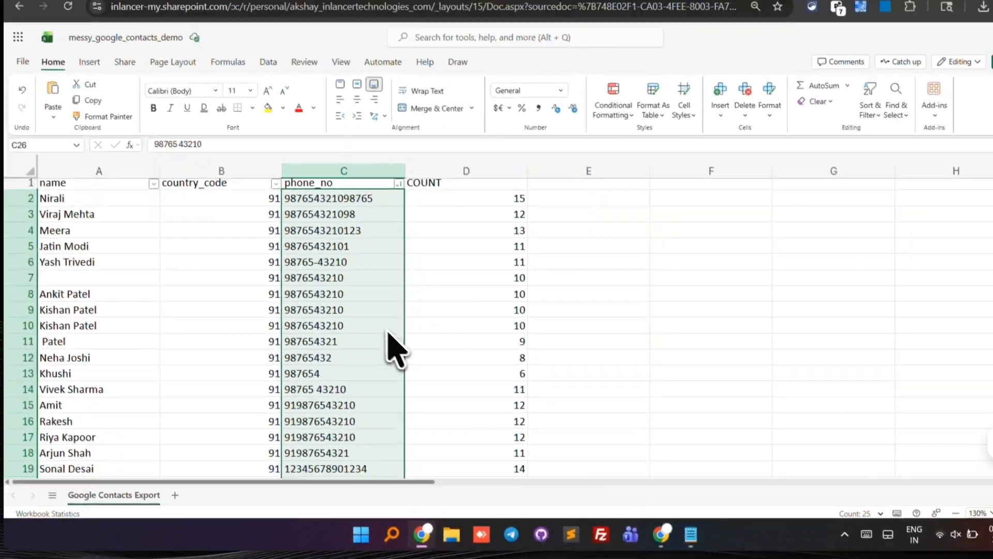
scroll(421, 377, "down", 5)
scroll(378, 356, "up", 5)
key("alt+Tab")
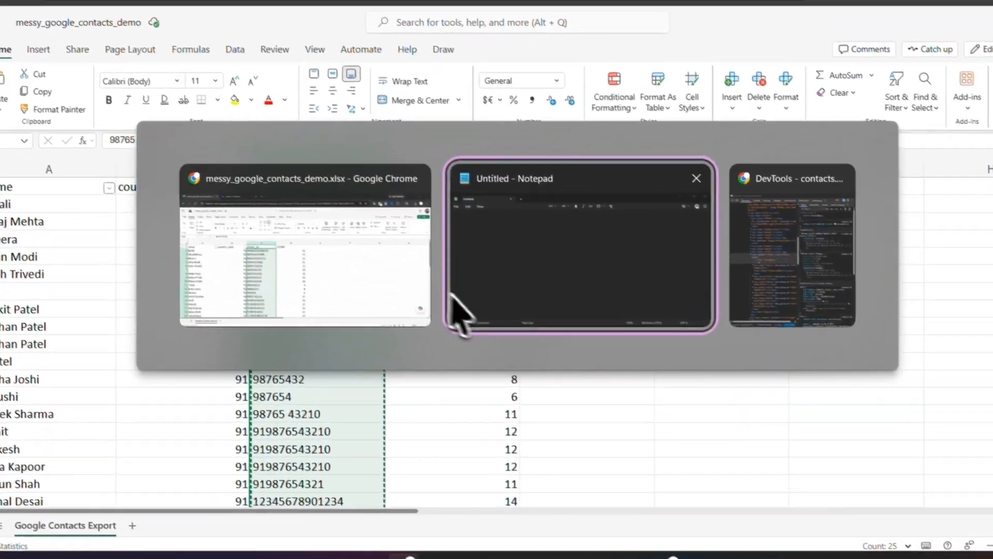
key("ctrl+v")
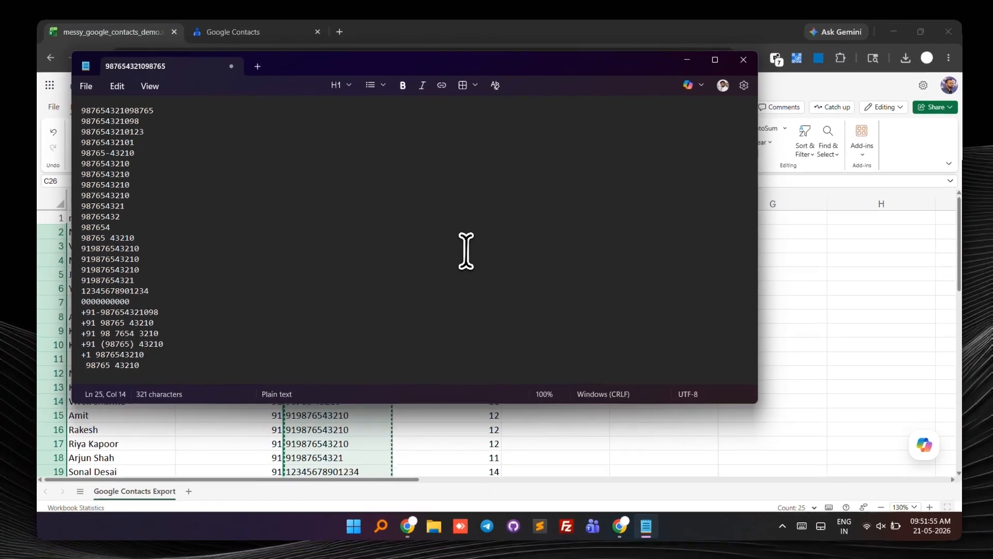
Step: In Notepad, replace every +91 prefix with nothing using Replace all
key("Up")
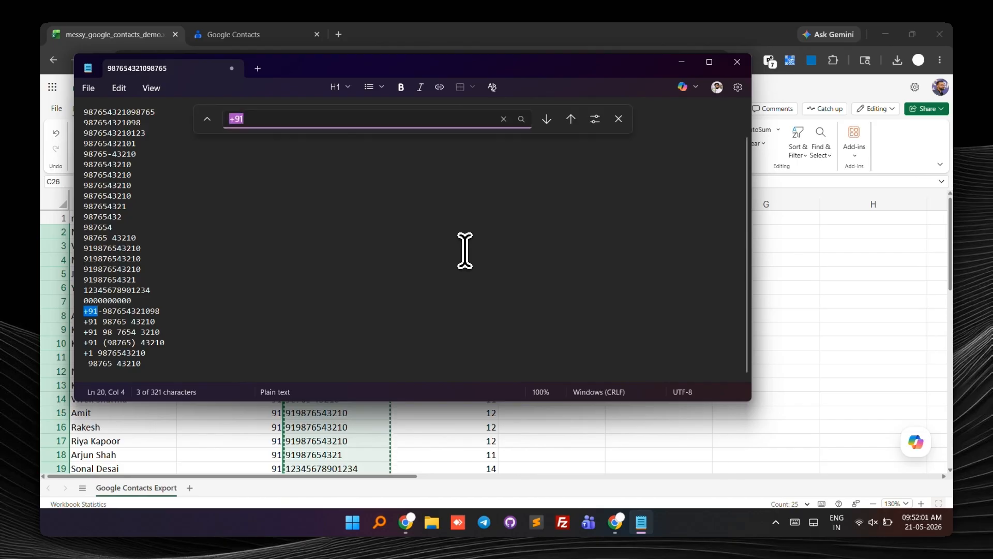
key("ctrl+h")
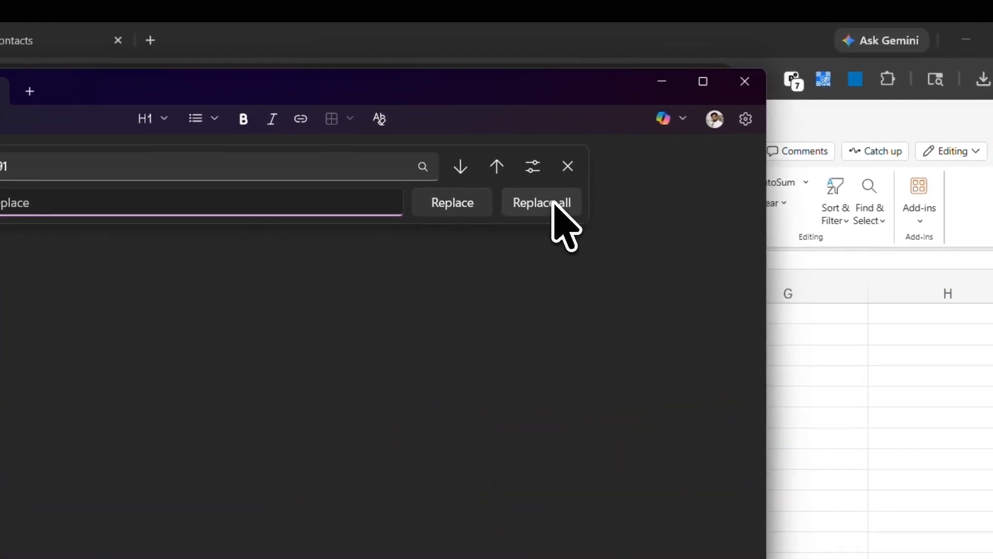
left_click(605, 149)
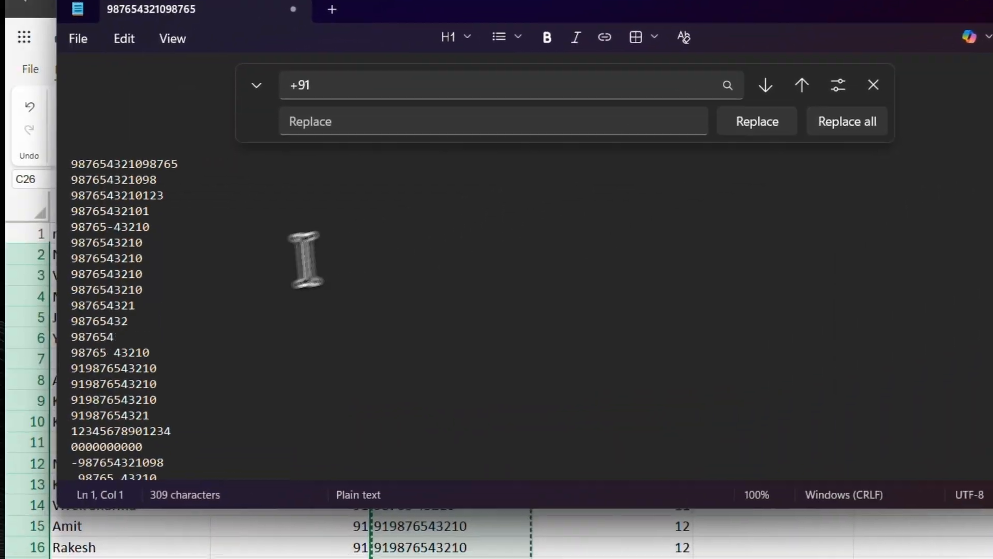
left_click(223, 277)
key("Escape")
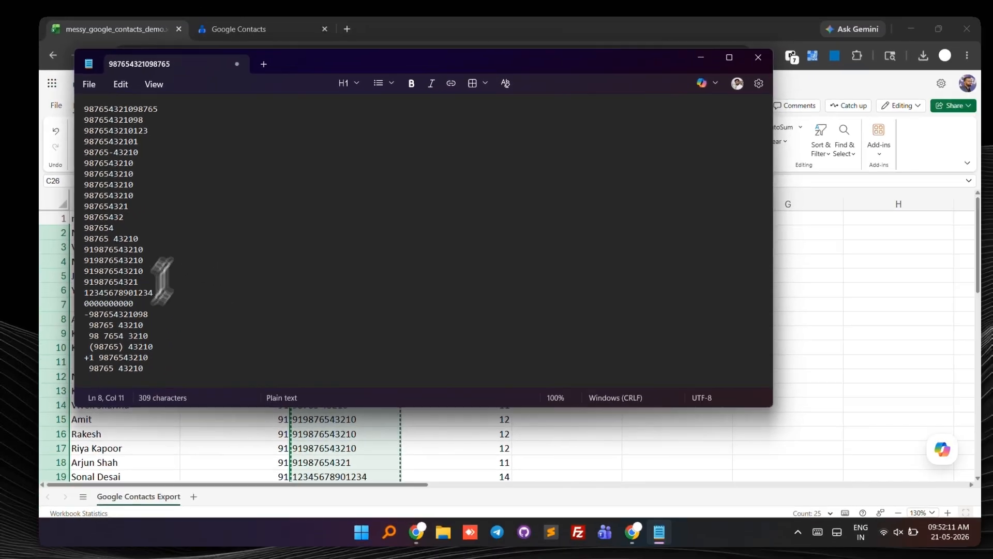
Step: In Notepad, replace every hyphen in the phone numbers with nothing
left_click_drag(84, 310, 91, 310)
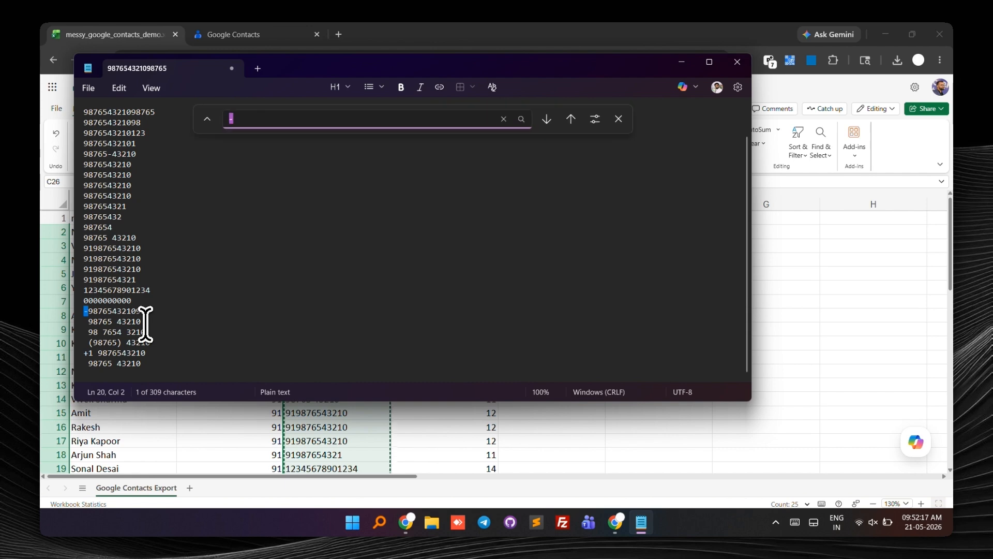
key("ctrl+h")
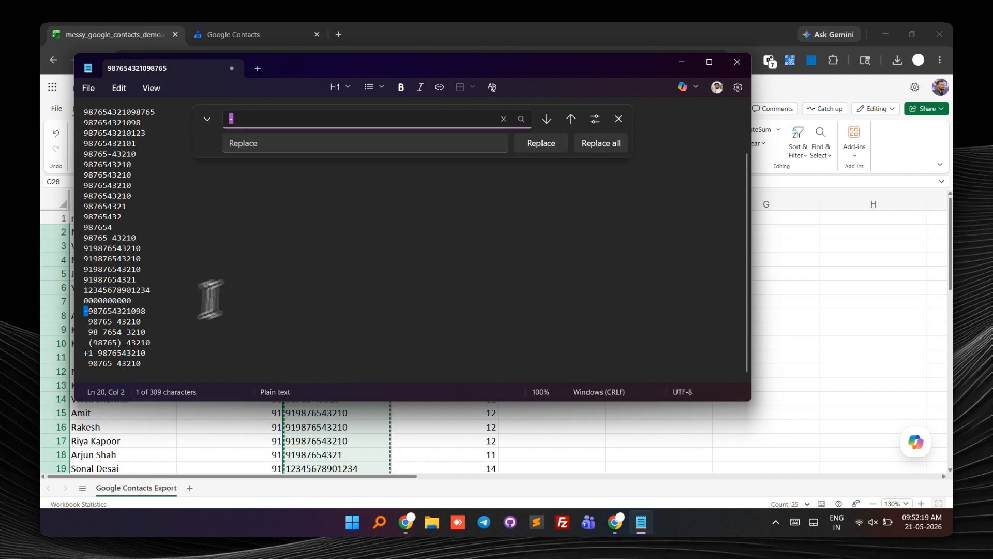
left_click(616, 145)
Step: Remove all opening and closing brackets from the phone numbers with Replace all
left_click(178, 300)
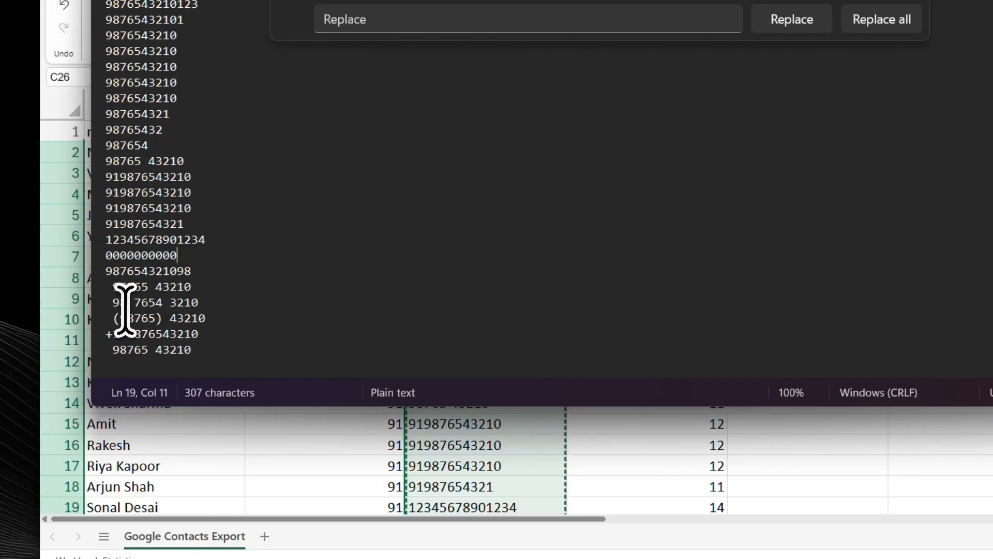
left_click(120, 307)
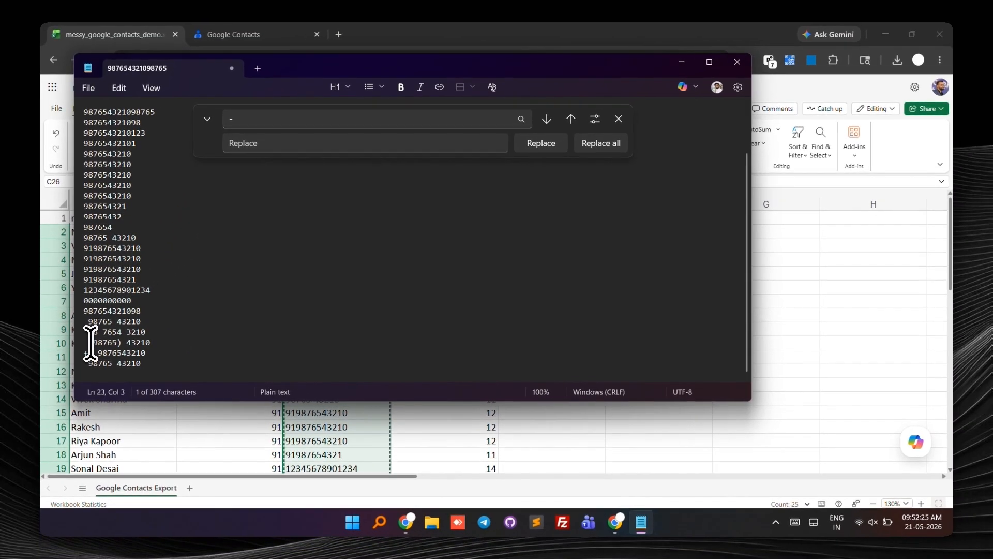
key("ctrl+h")
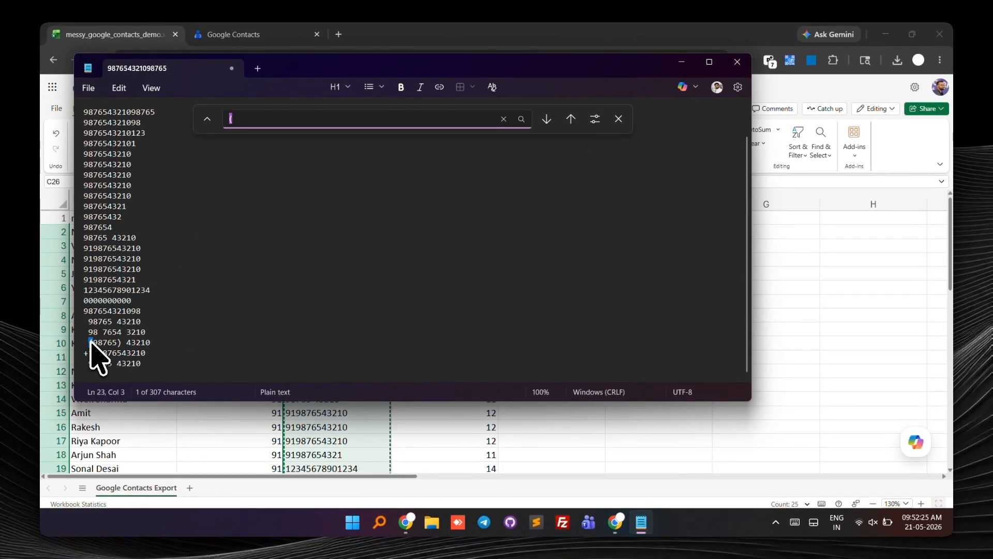
type("(")
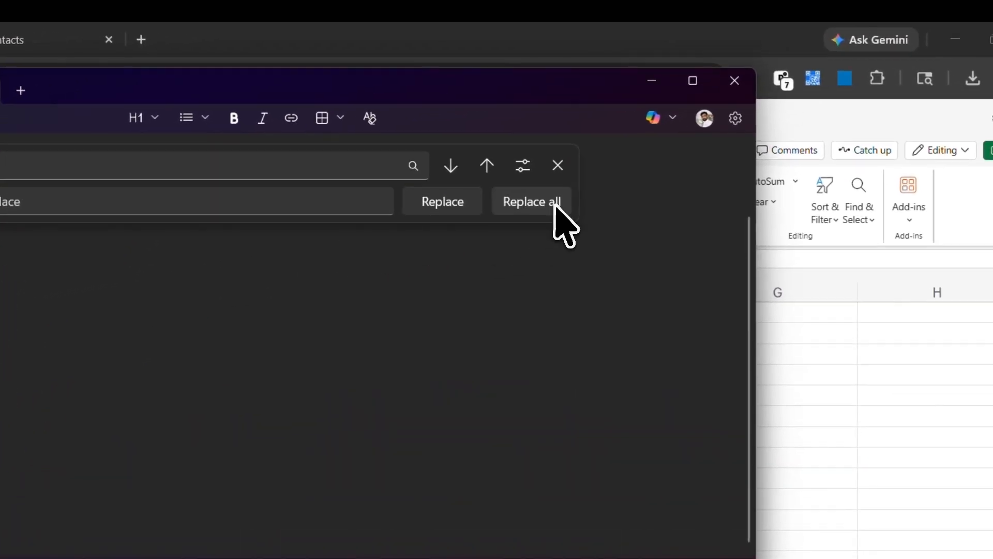
left_click(611, 145)
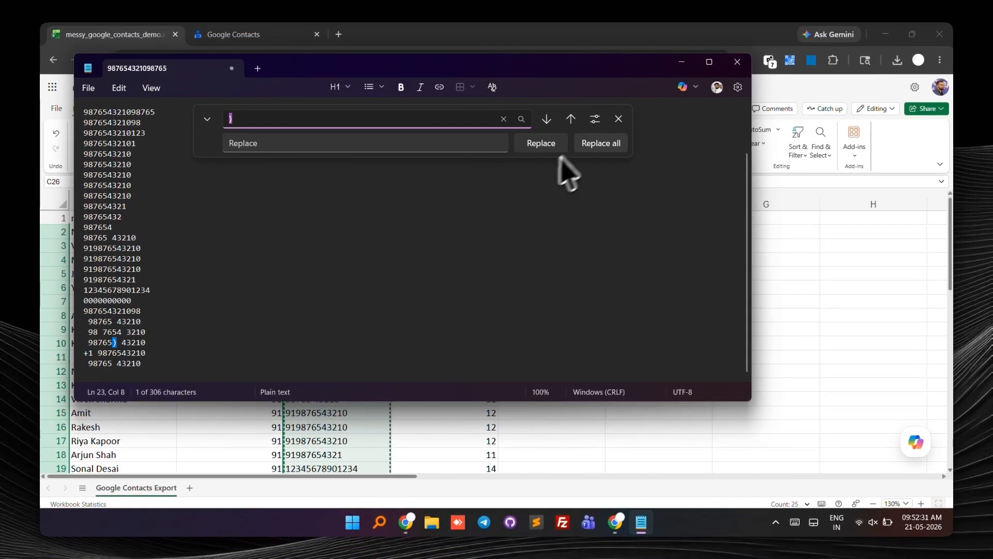
left_click(867, 14)
left_click(111, 426)
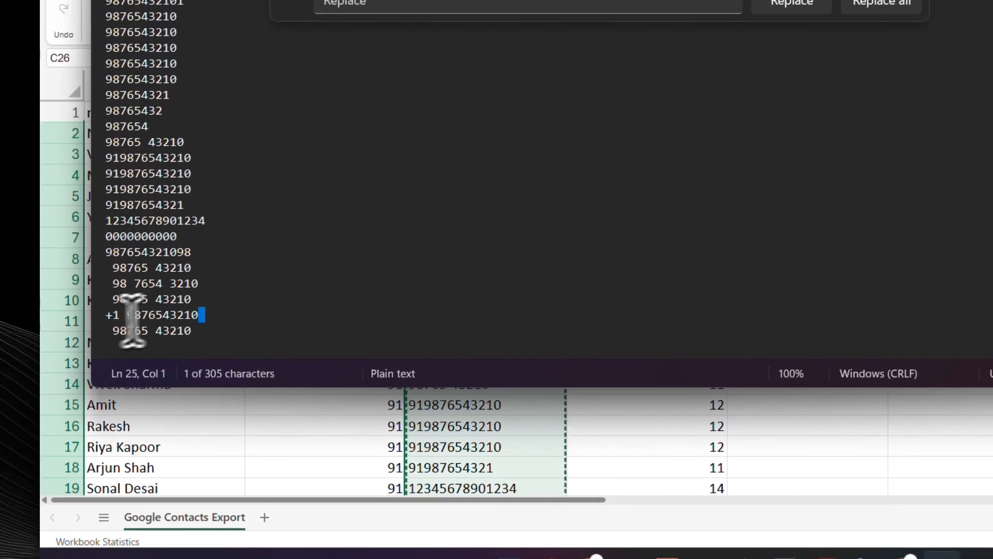
key("alt+Tab")
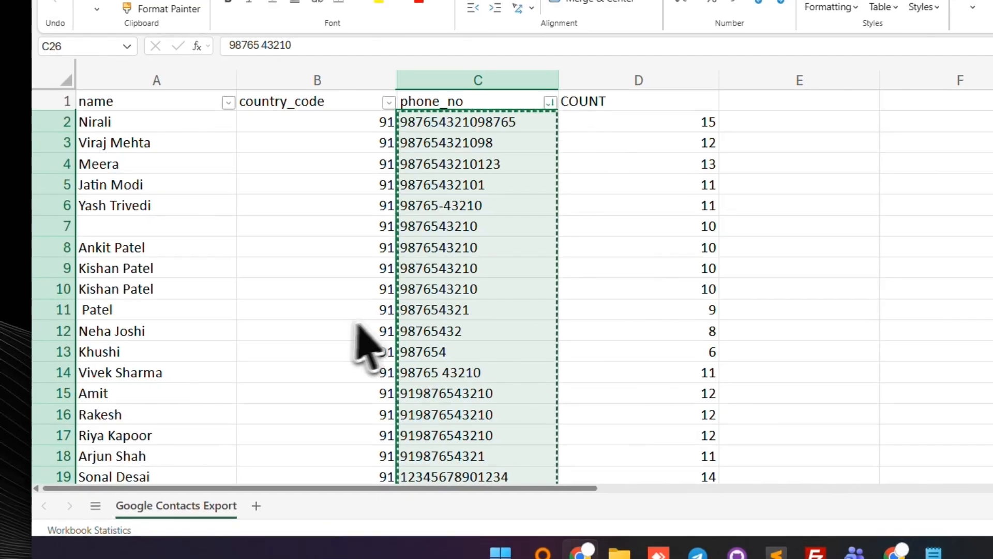
scroll(485, 337, "down", 5)
scroll(416, 352, "up", 3)
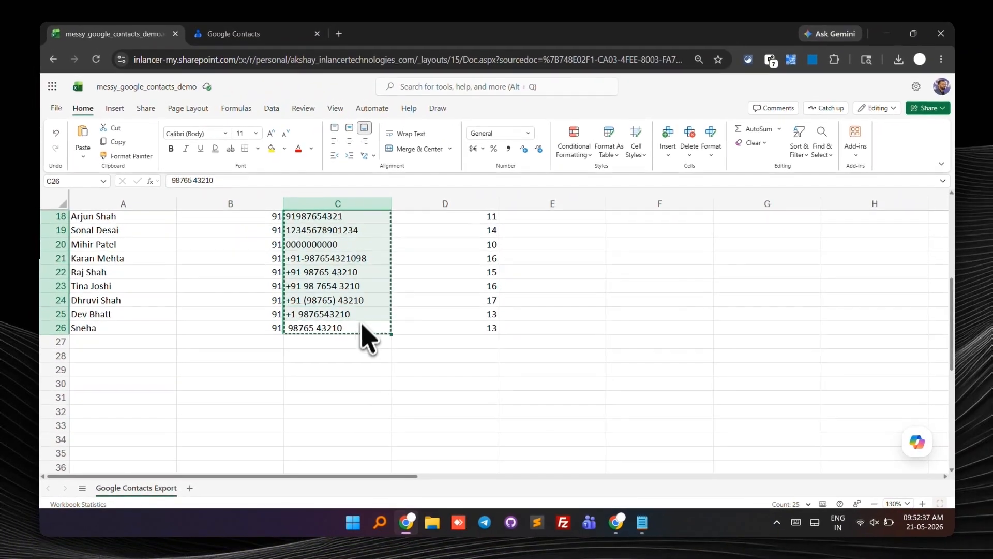
left_click(459, 263)
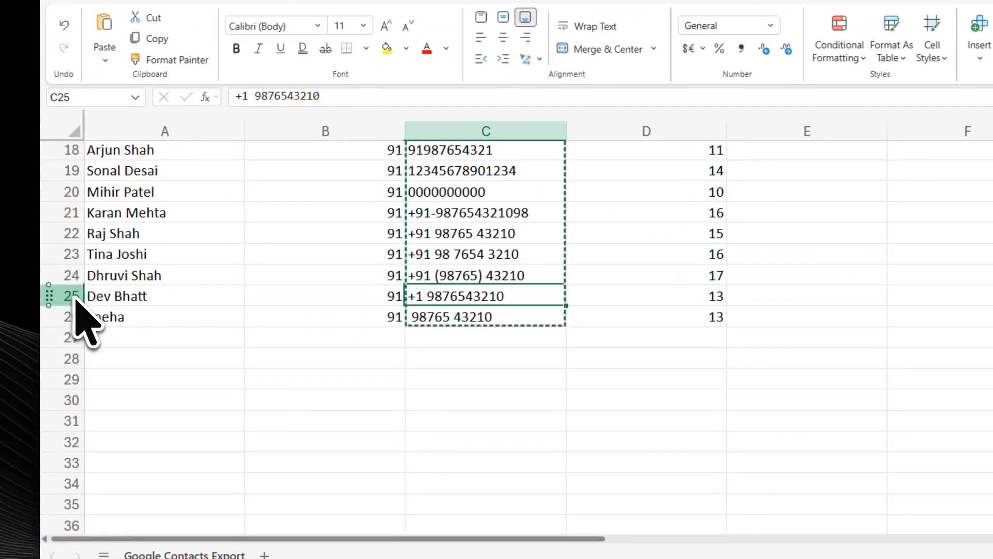
left_click(65, 300)
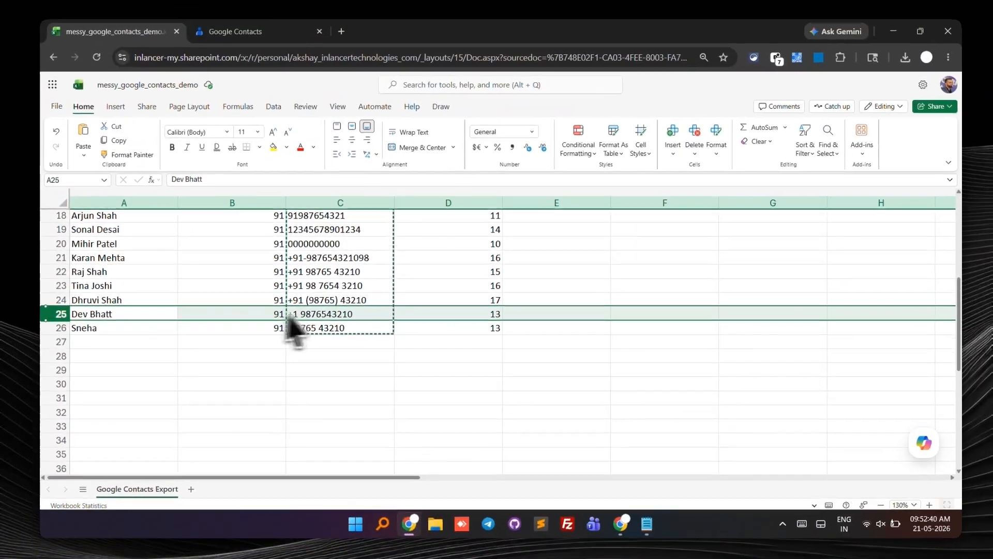
left_click(271, 314)
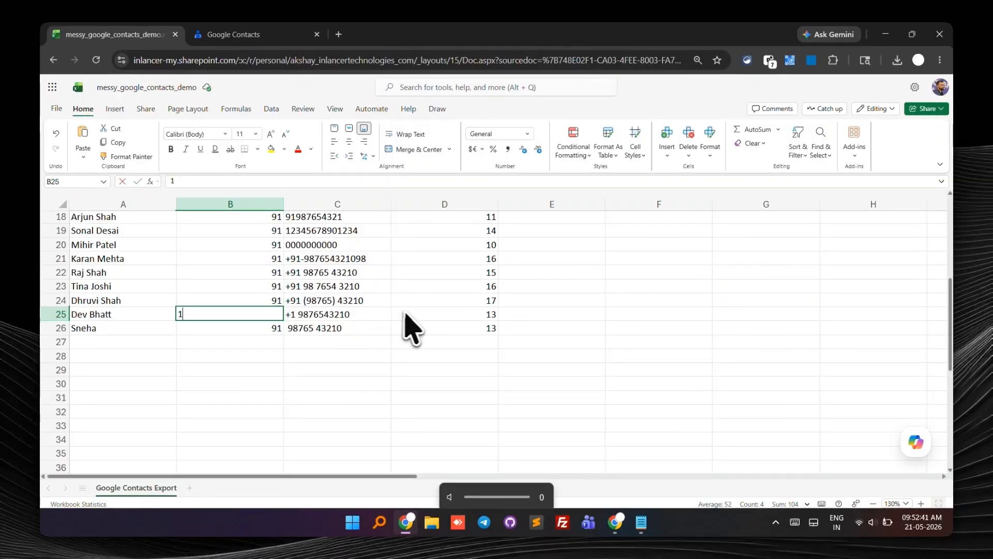
left_click(347, 314)
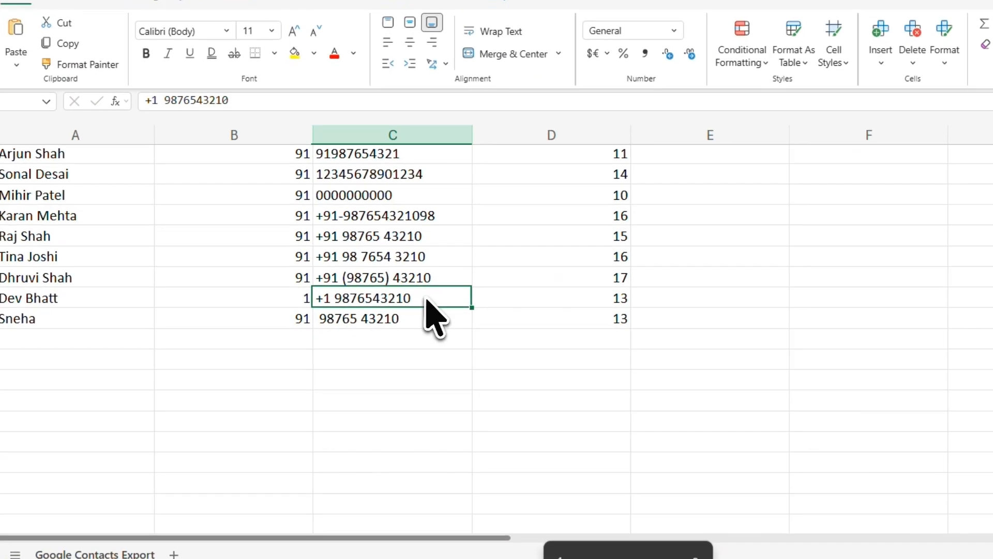
double_click(361, 314)
key("ctrl+a")
key("ctrl+shift+Left")
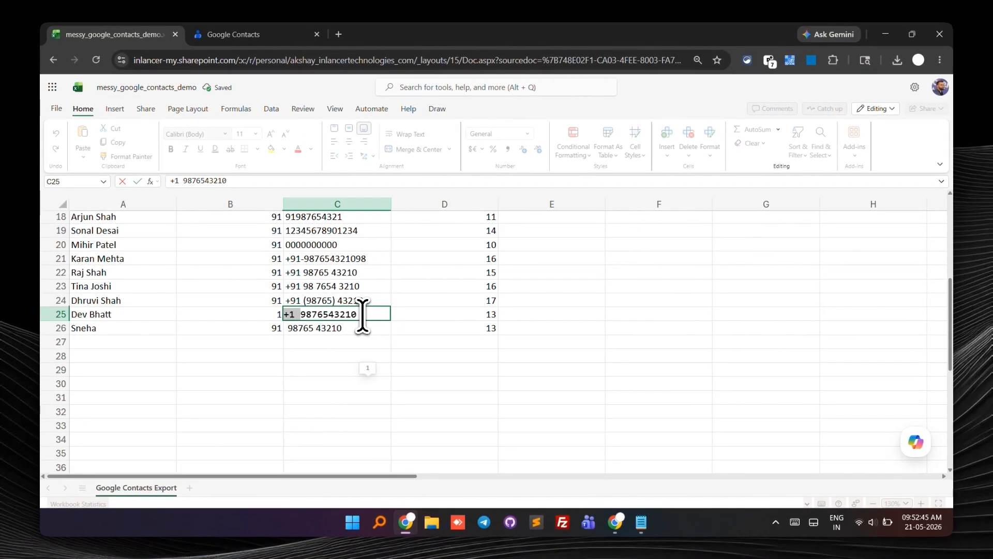
key("alt+Tab")
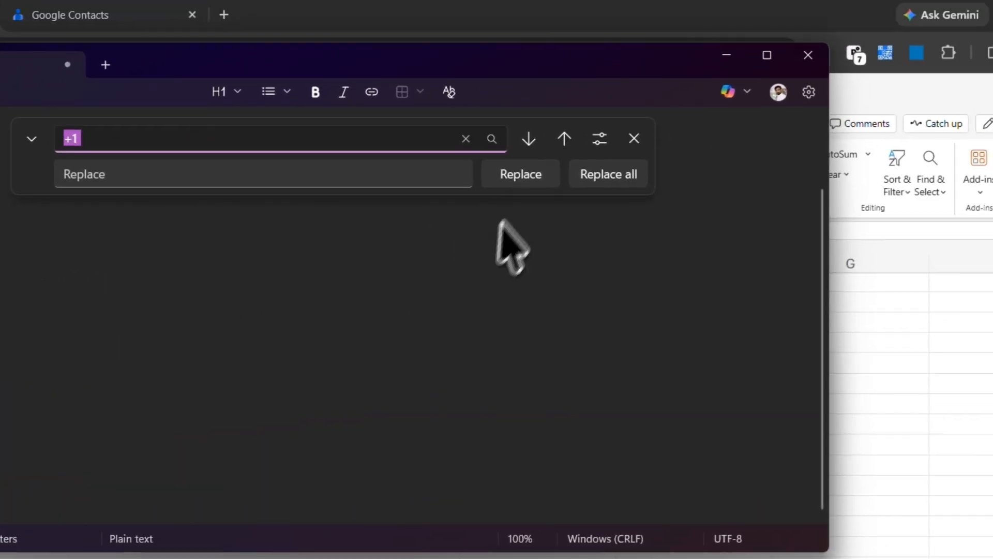
left_click(466, 143)
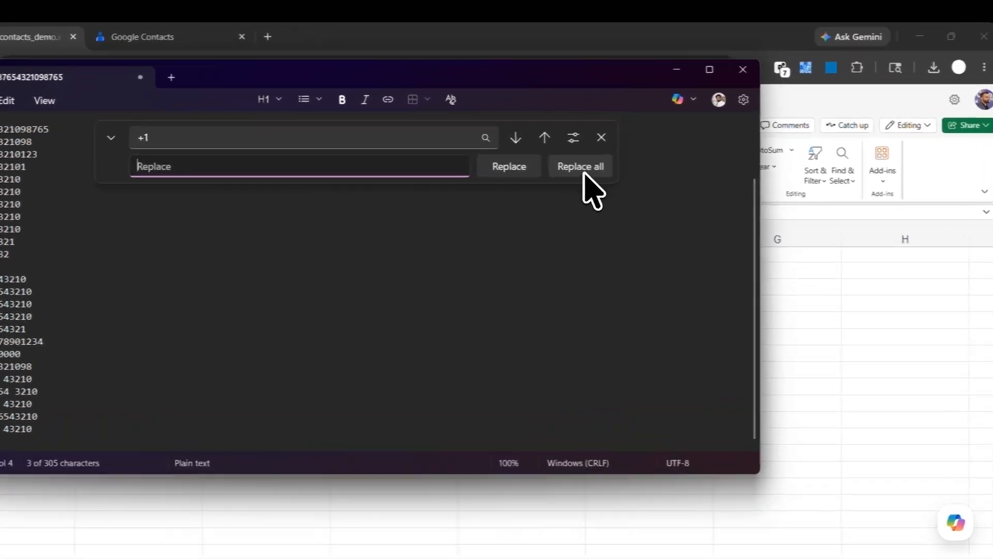
left_click(632, 171)
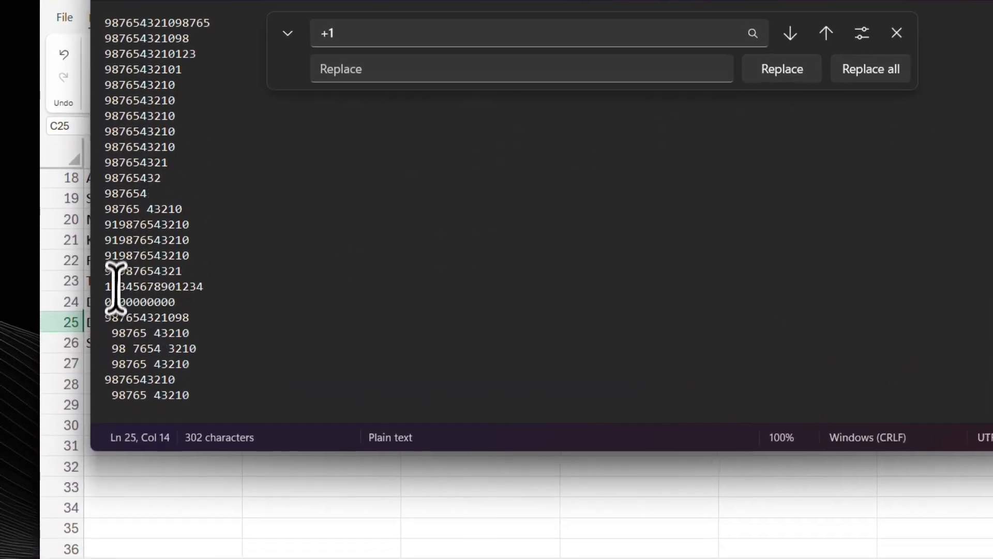
Step: Clear the remaining spaces from the numbers and paste the cleaned list back into the phone_no column
left_click_drag(105, 333, 112, 333)
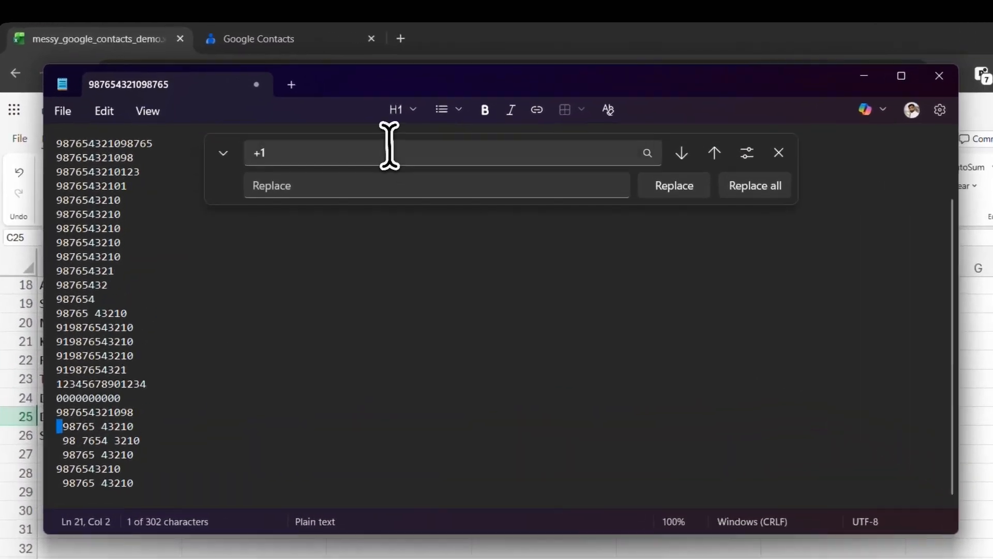
double_click(328, 119)
key("BackSpace")
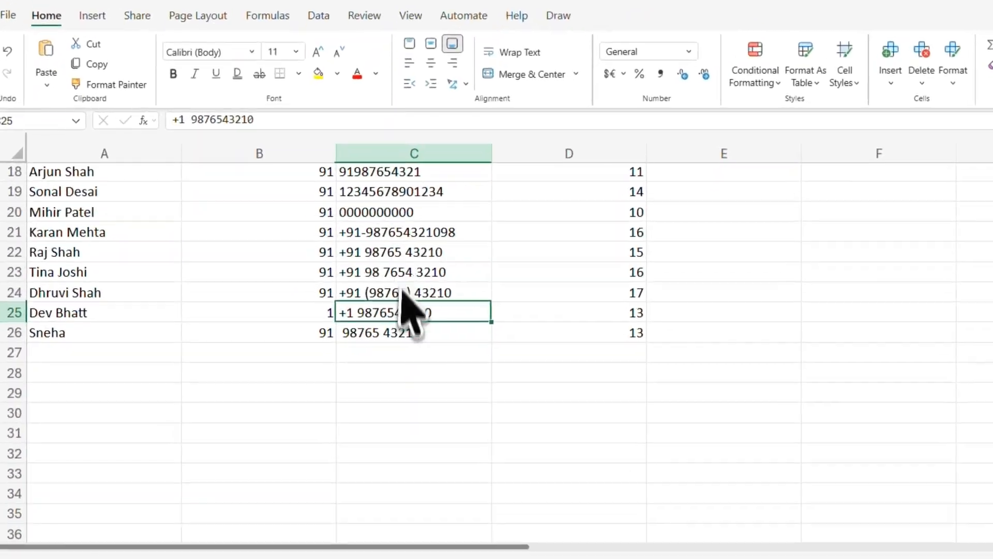
left_click(366, 359)
scroll(398, 313, "up", 6)
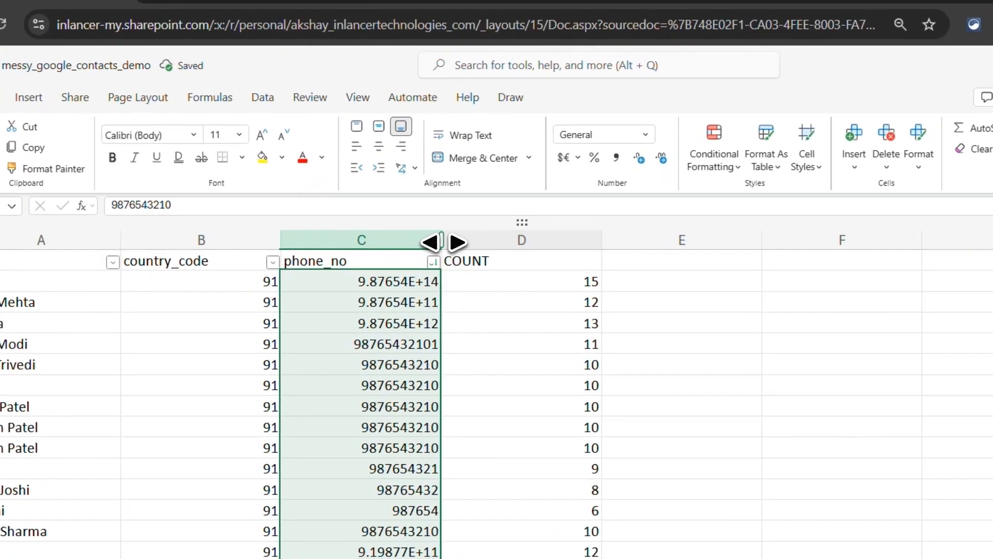
Step: Widen the phone_no column and check the full values of the pasted numbers
left_click_drag(392, 204, 491, 203)
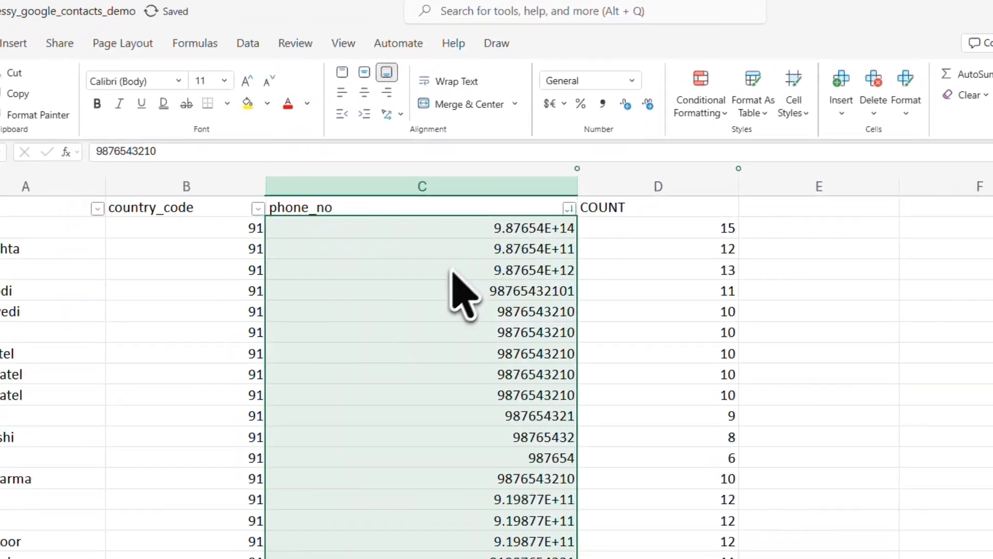
scroll(373, 331, "down", 2)
scroll(370, 330, "up", 2)
double_click(494, 239)
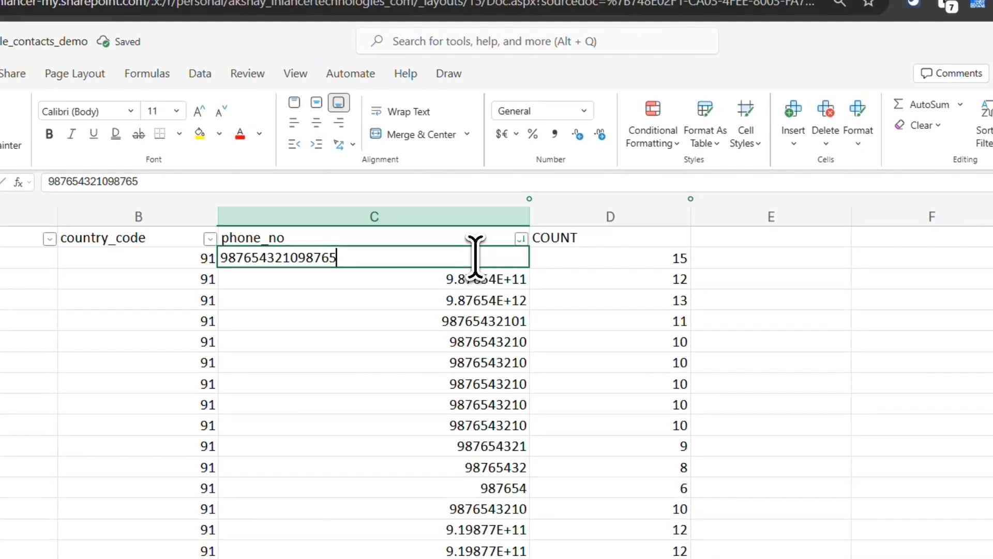
left_click(450, 323)
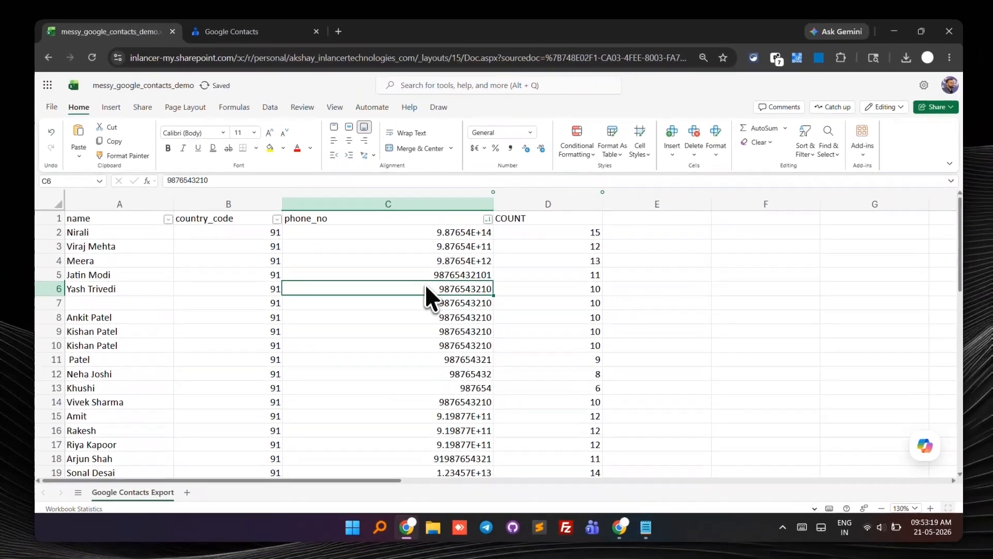
scroll(425, 290, "down", 6)
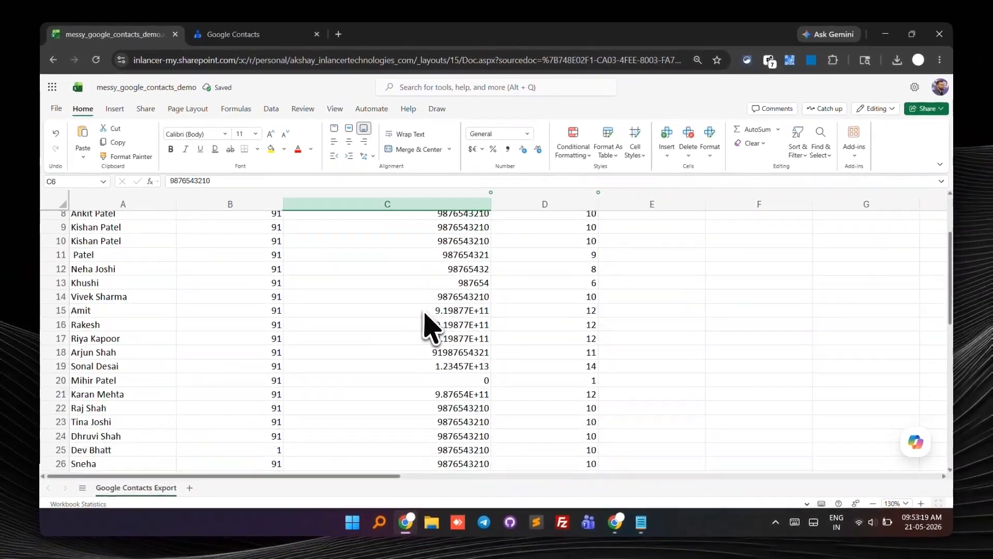
scroll(432, 331, "up", 6)
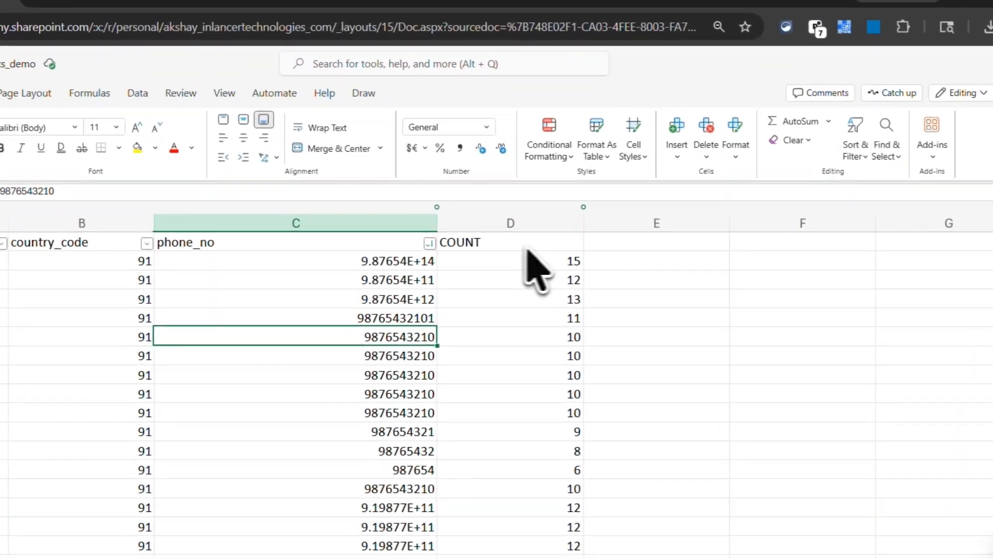
Step: Turn on filters for the header row and sort the COUNT column smallest to largest
left_click_drag(538, 218, 157, 212)
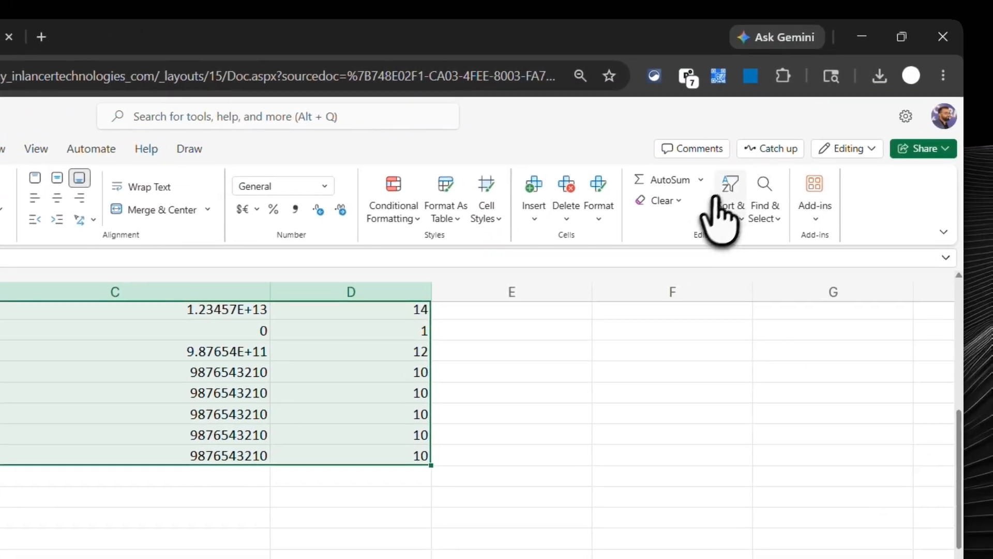
left_click(719, 204)
left_click(743, 340)
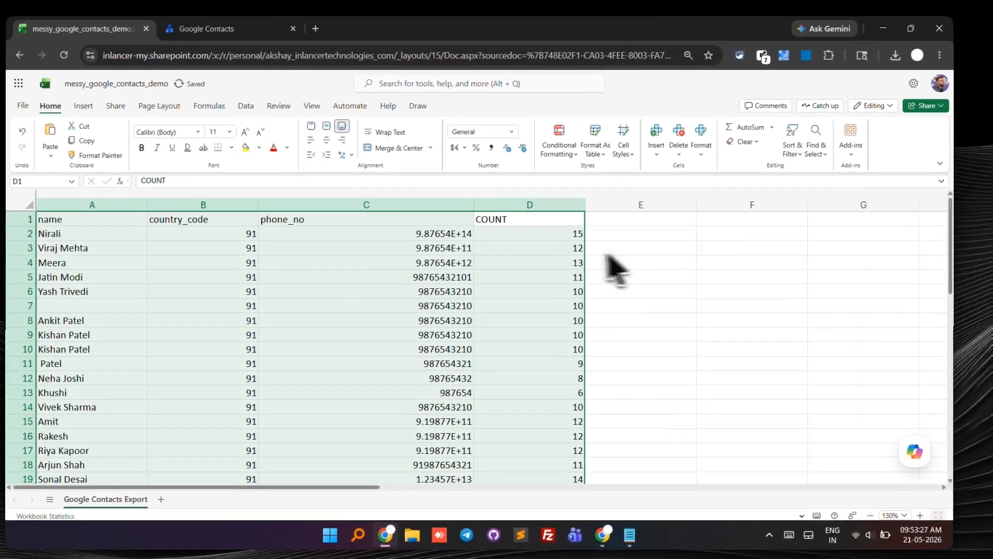
left_click(790, 139)
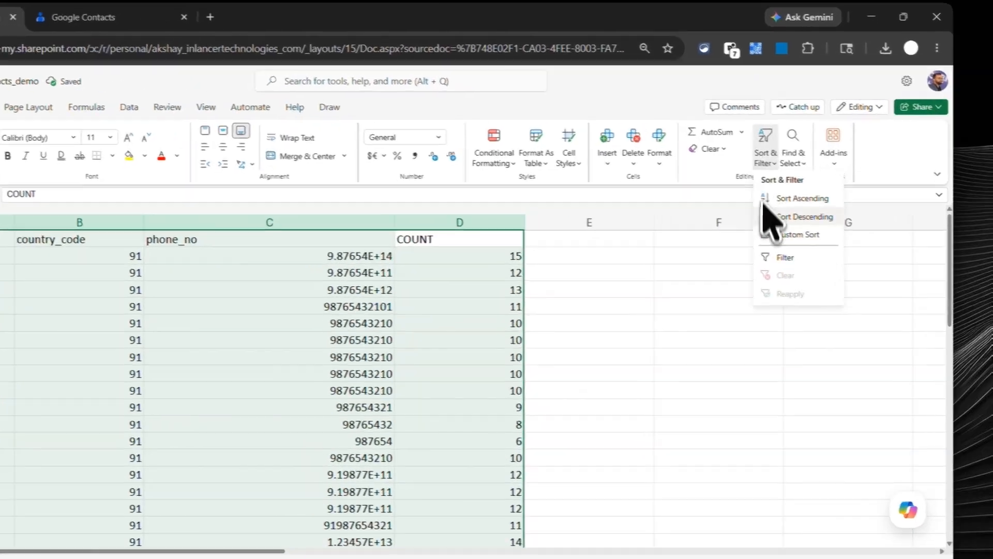
left_click(806, 229)
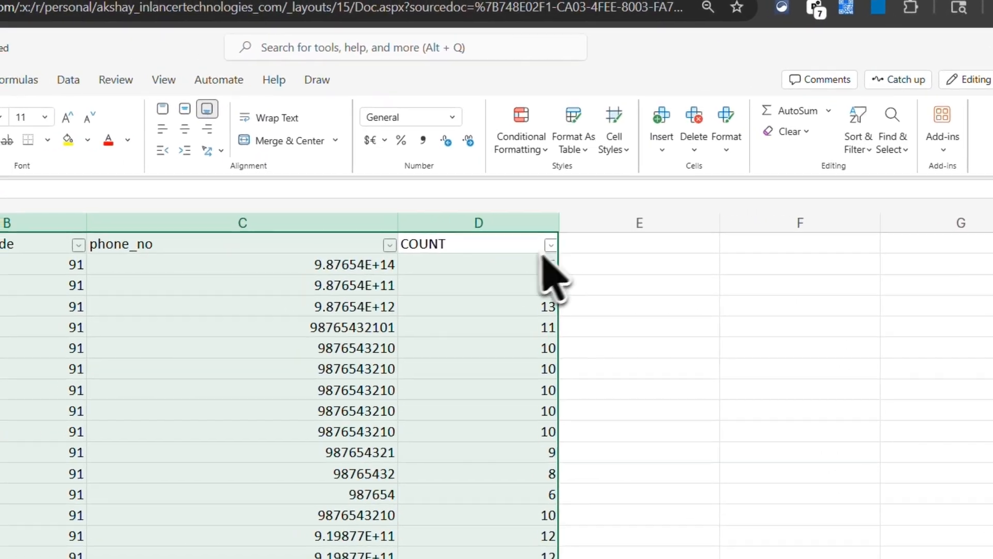
left_click(541, 261)
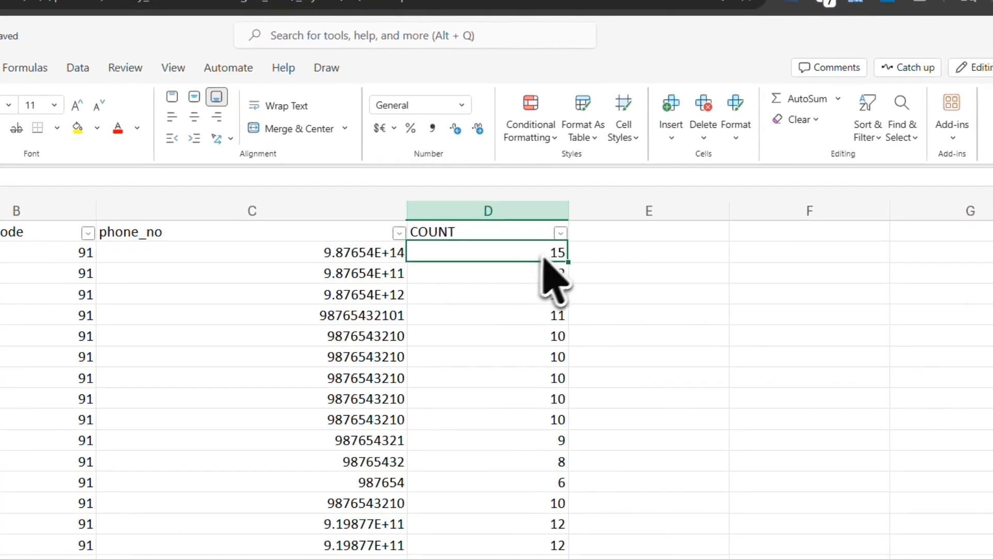
left_click(550, 245)
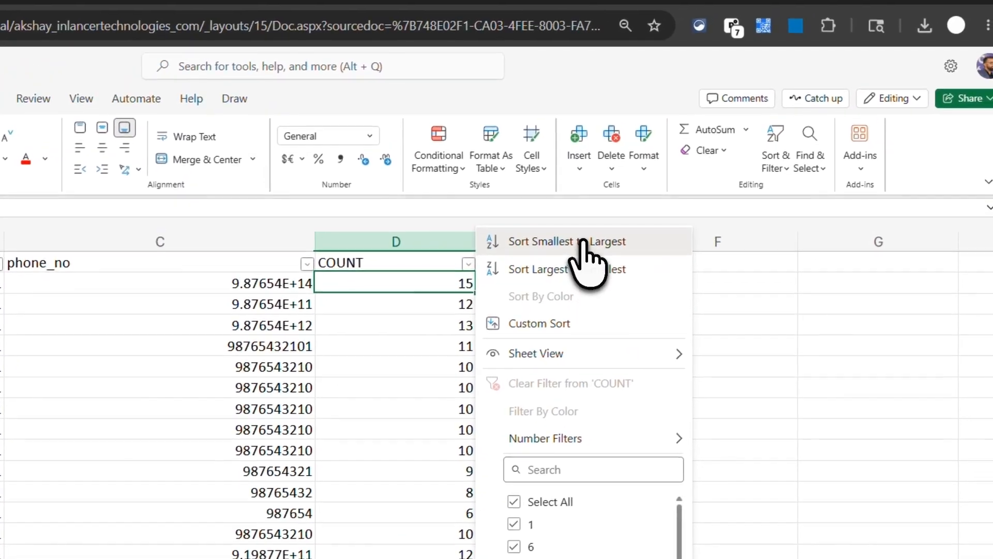
left_click(649, 233)
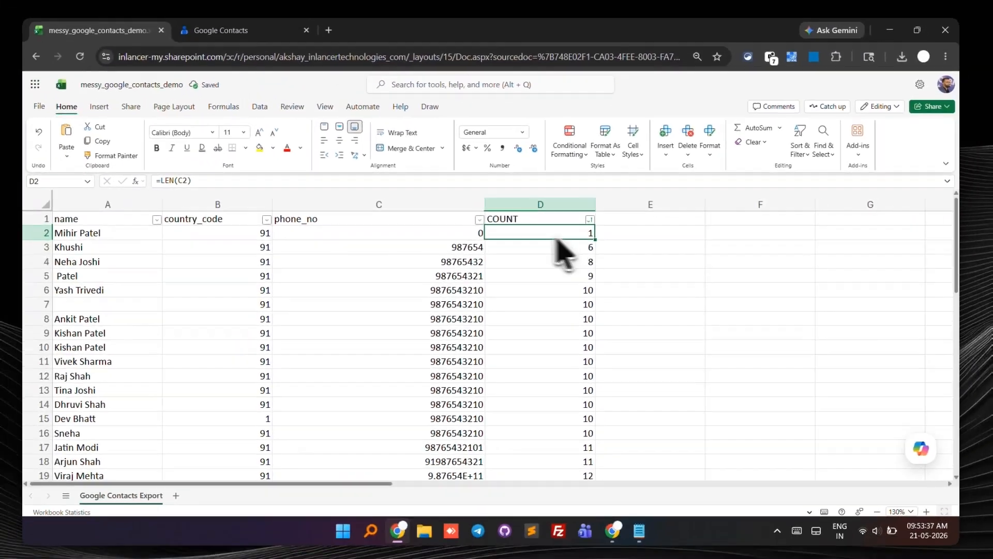
Step: Delete rows 2 to 5, the contacts whose COUNT is below 10
left_click_drag(446, 234, 541, 270)
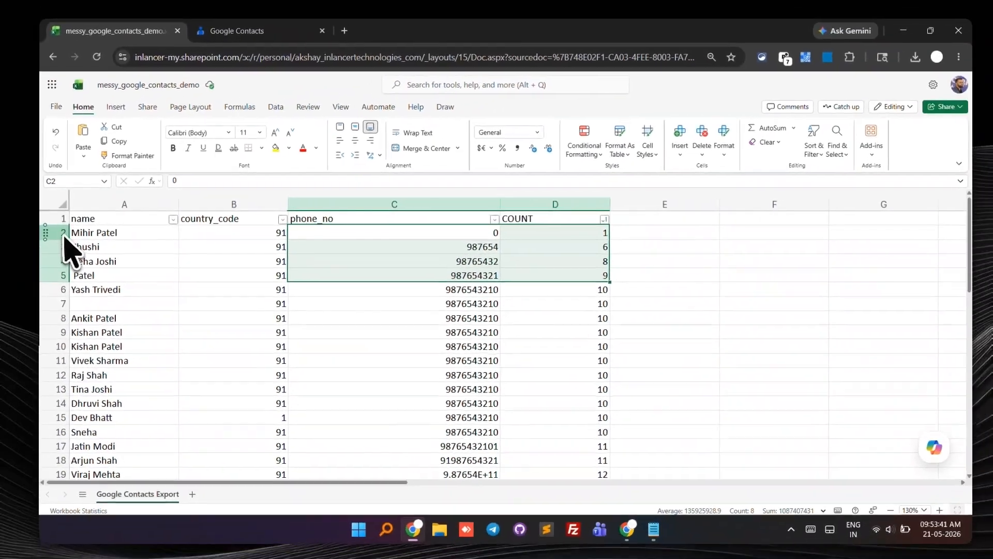
left_click(68, 241)
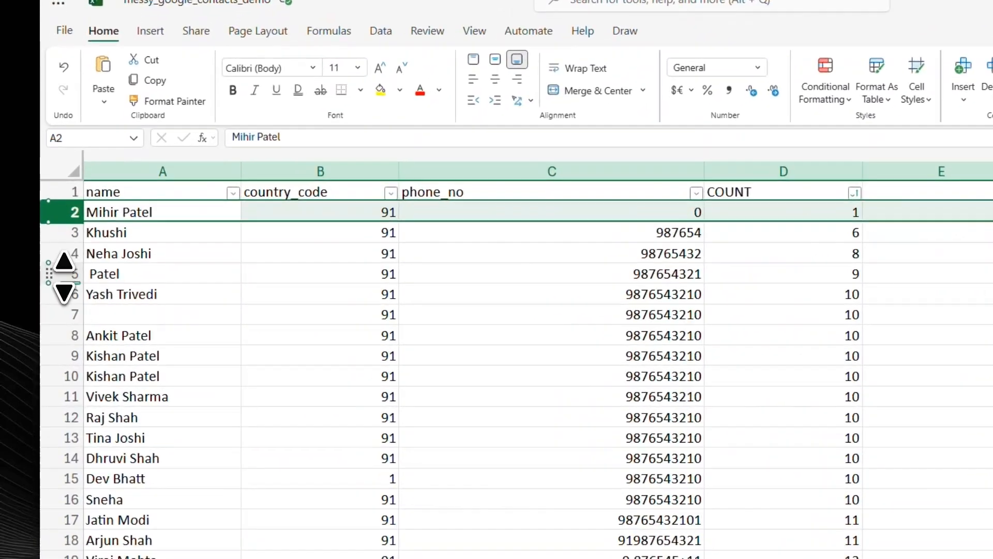
left_click_drag(64, 277, 69, 284)
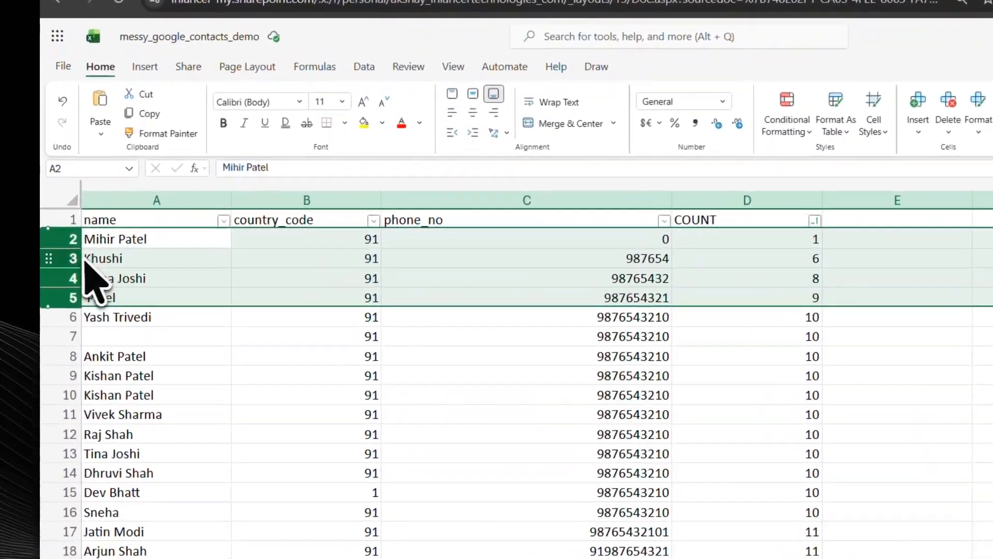
right_click(66, 261)
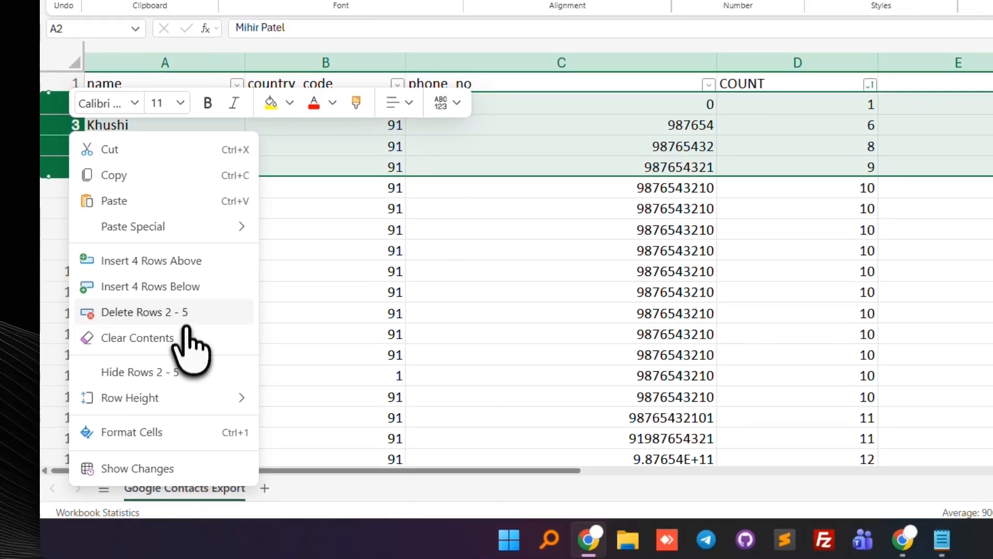
left_click(194, 336)
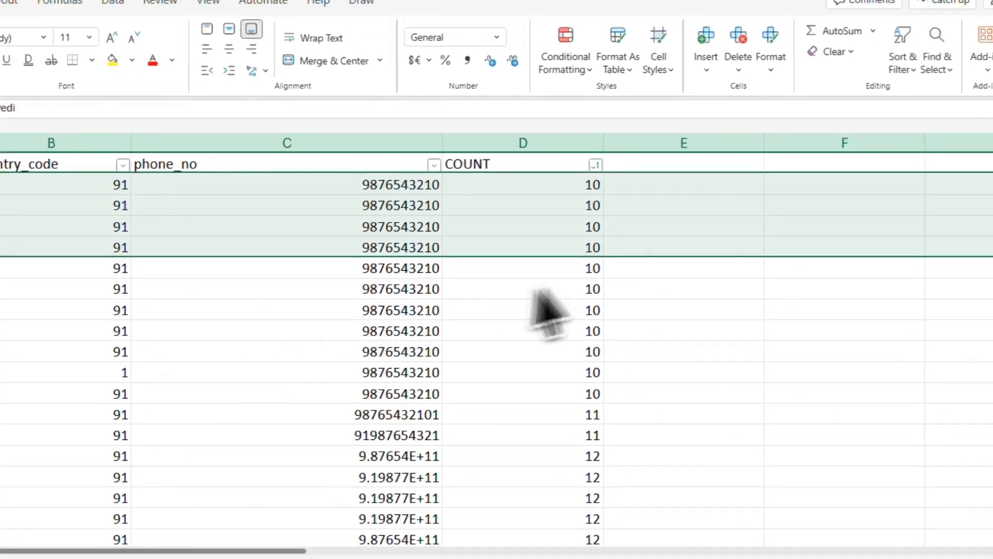
Step: Delete rows 2 to 5 and re-sort the COUNT column from largest to smallest
left_click(584, 351)
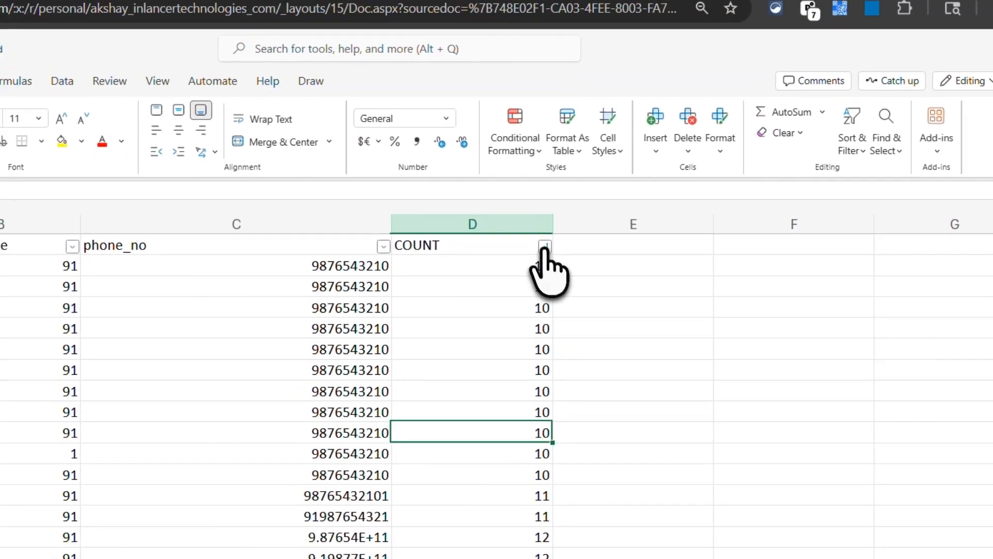
left_click(595, 164)
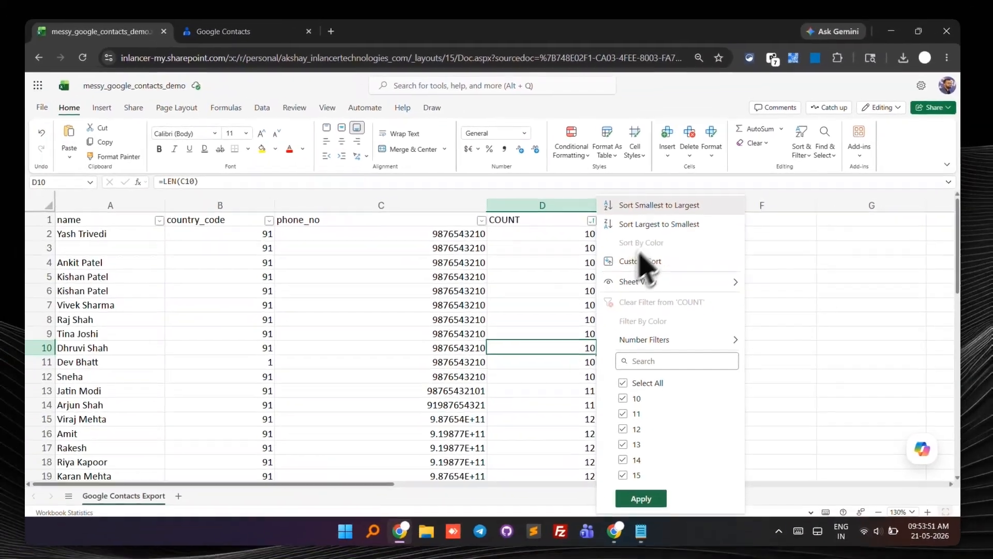
left_click(651, 243)
Step: Delete rows 2 to 11, the contacts whose COUNT is above 10
left_click_drag(558, 217, 564, 357)
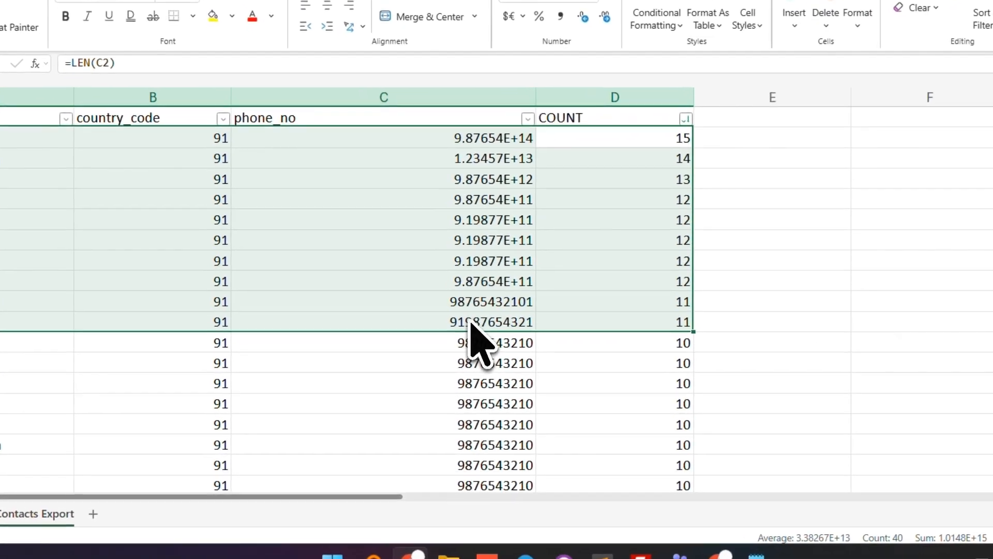
double_click(454, 360)
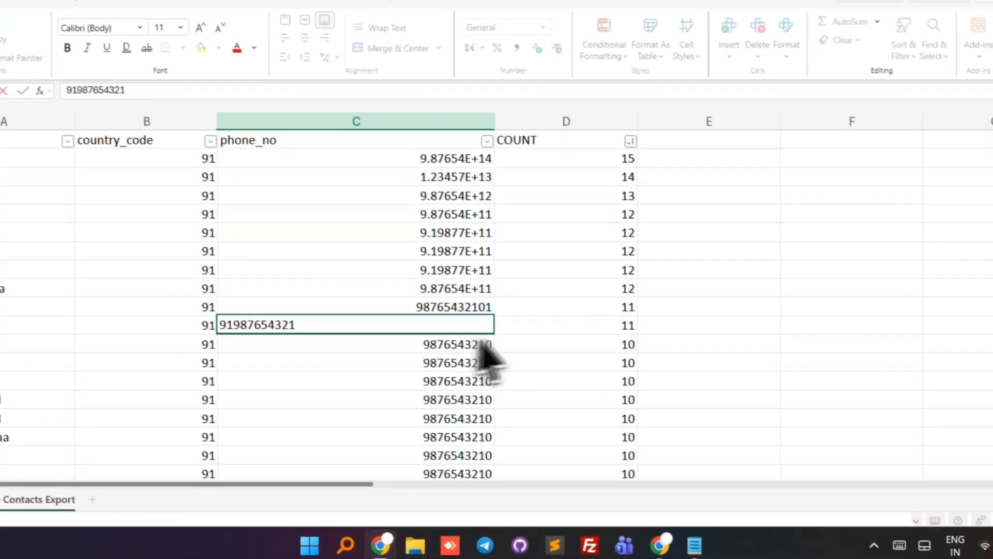
left_click(525, 357)
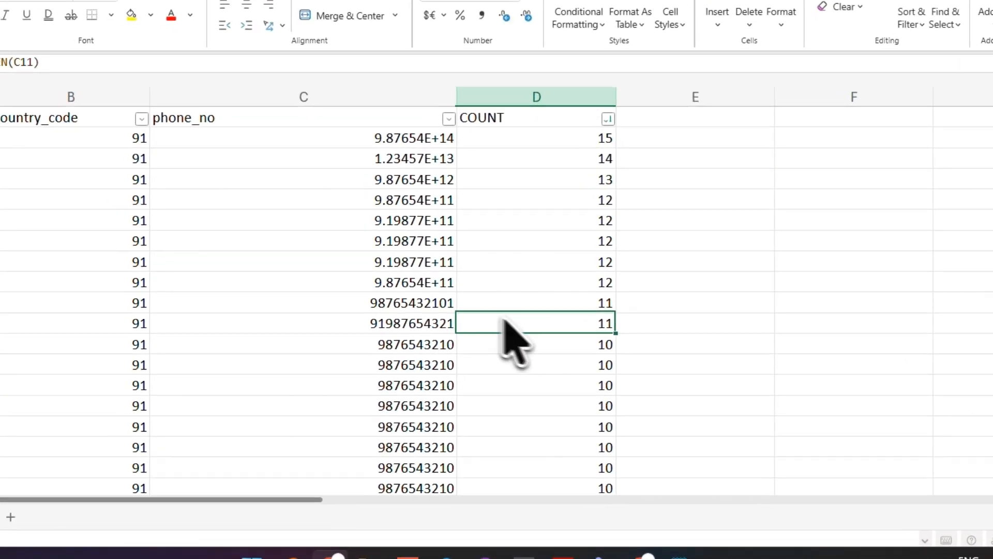
left_click(473, 357)
left_click_drag(563, 357, 227, 300)
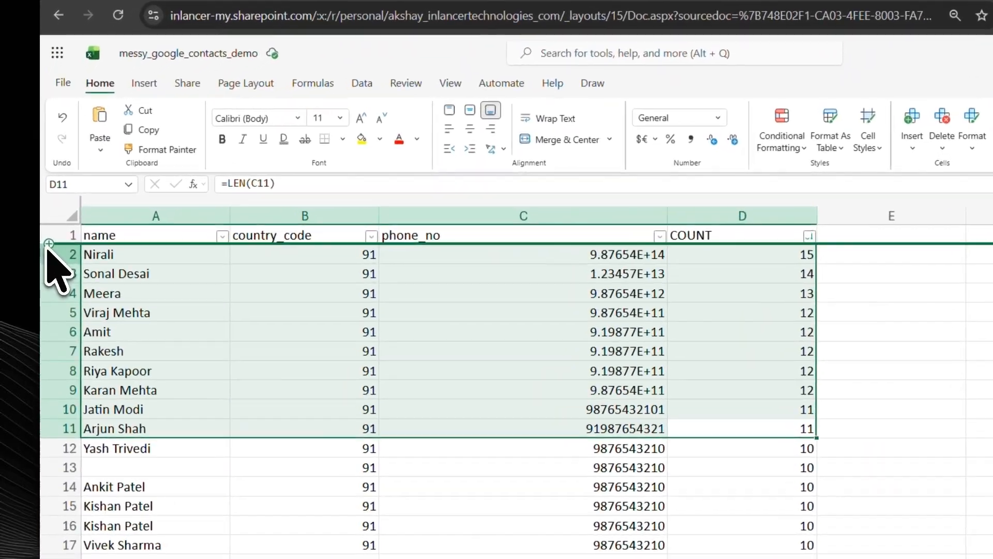
left_click(57, 232)
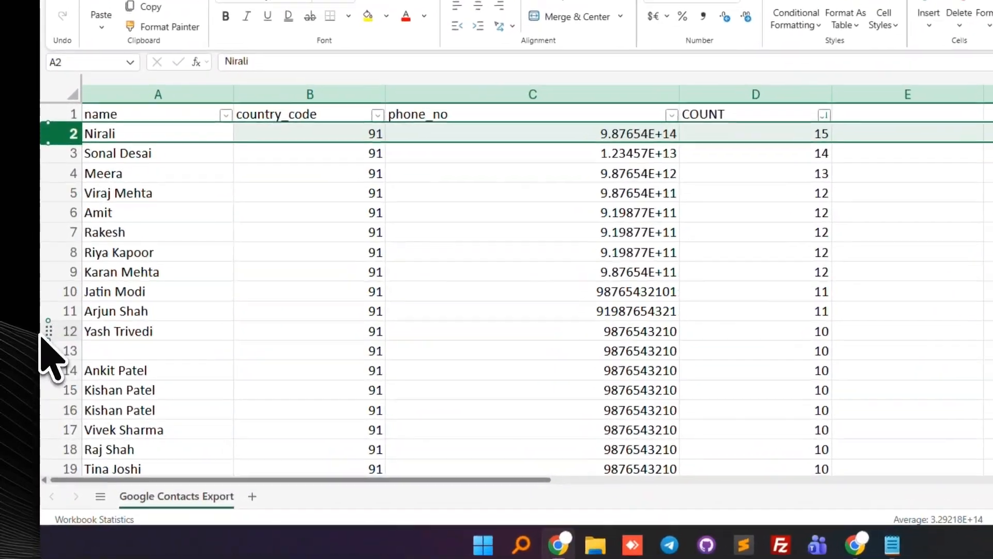
left_click(49, 332)
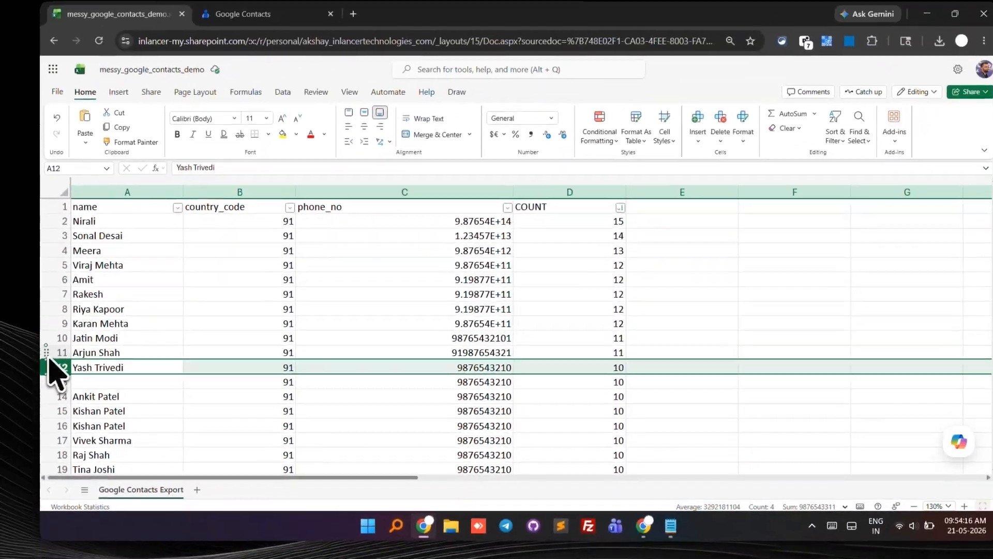
left_click(63, 311)
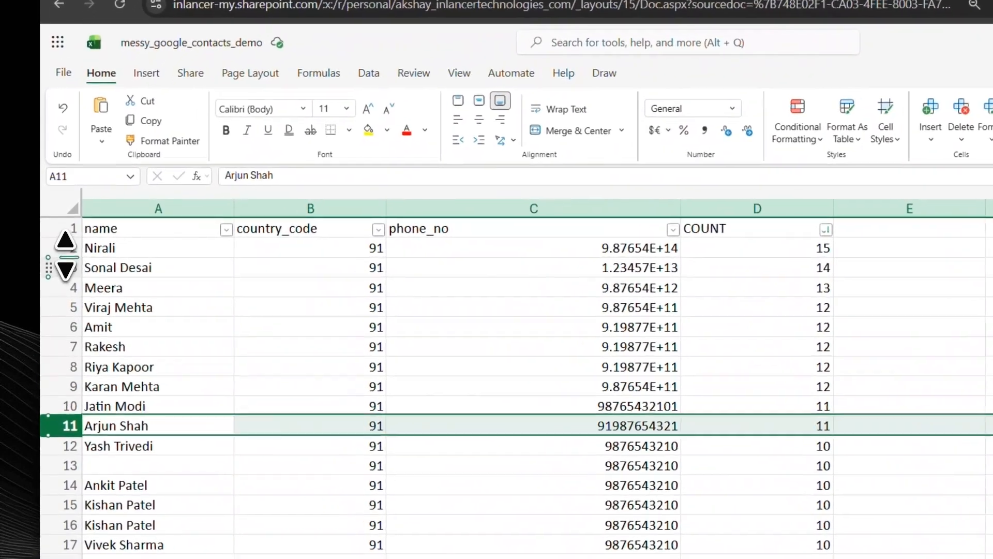
left_click(58, 231, "shift")
right_click(71, 257)
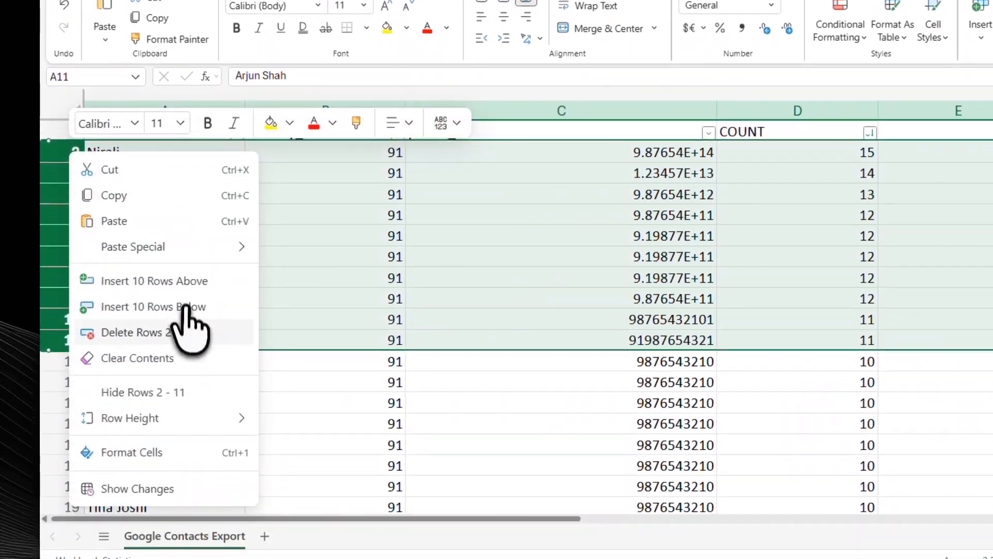
left_click(183, 432)
Step: Sort the remaining contacts by name from A to Z
left_click_drag(708, 191, 702, 363)
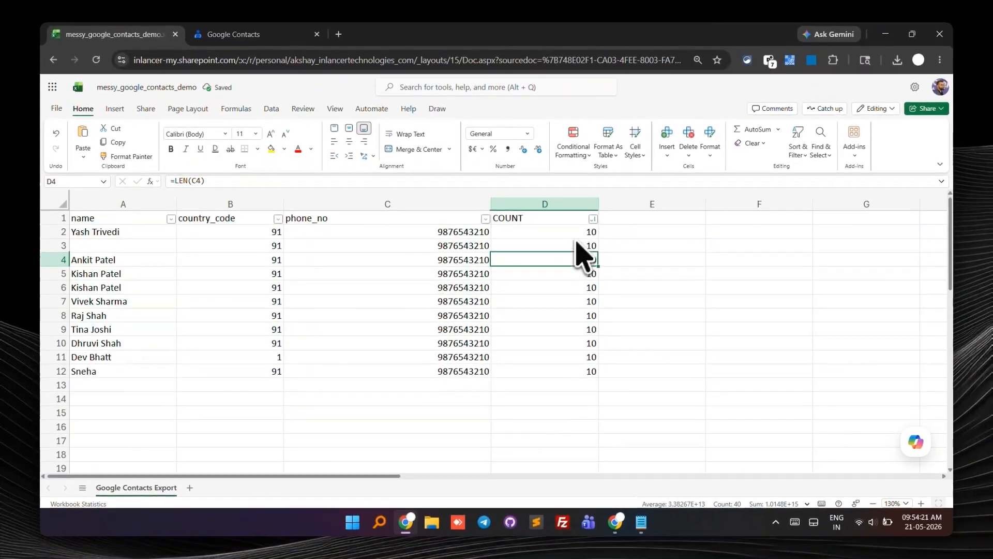
left_click_drag(567, 354, 122, 361)
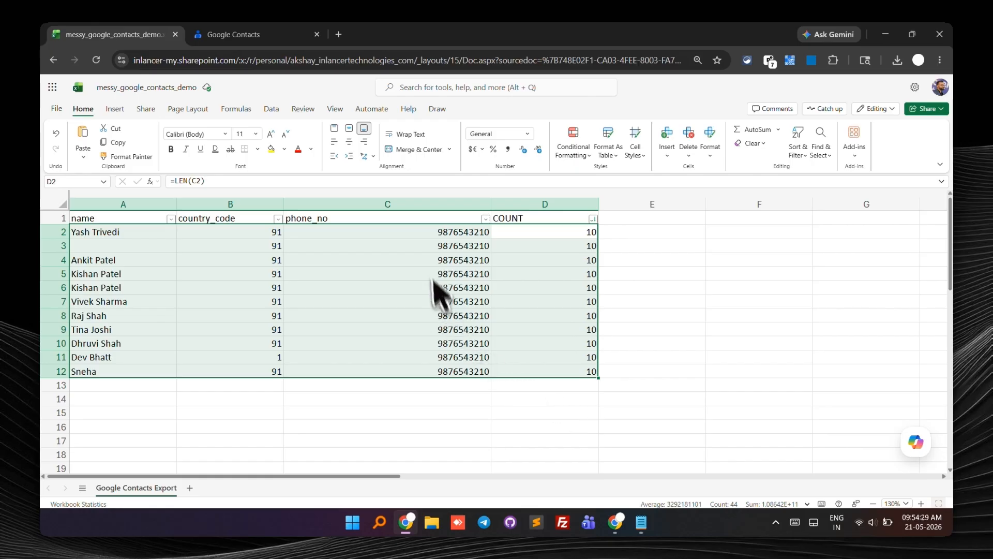
left_click_drag(432, 232, 418, 373)
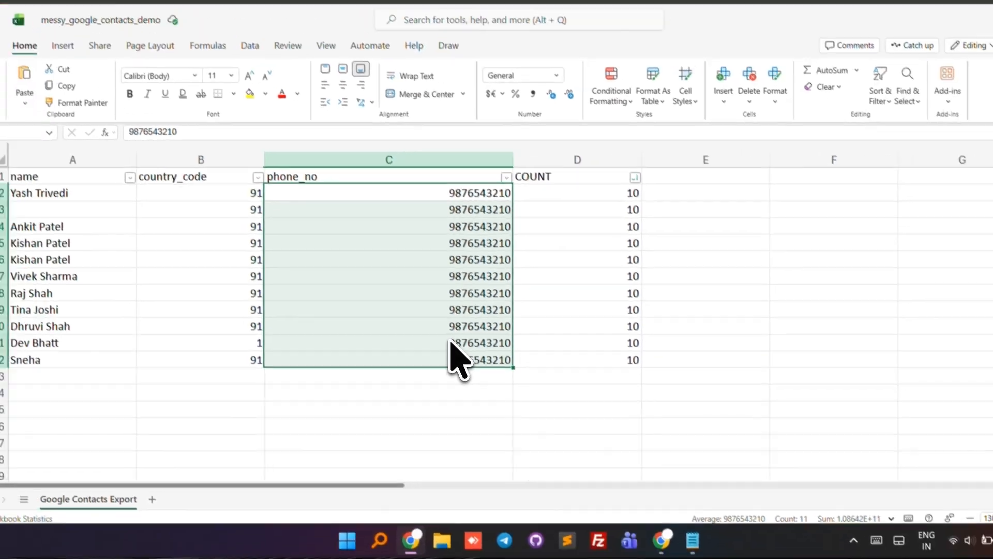
left_click(93, 210)
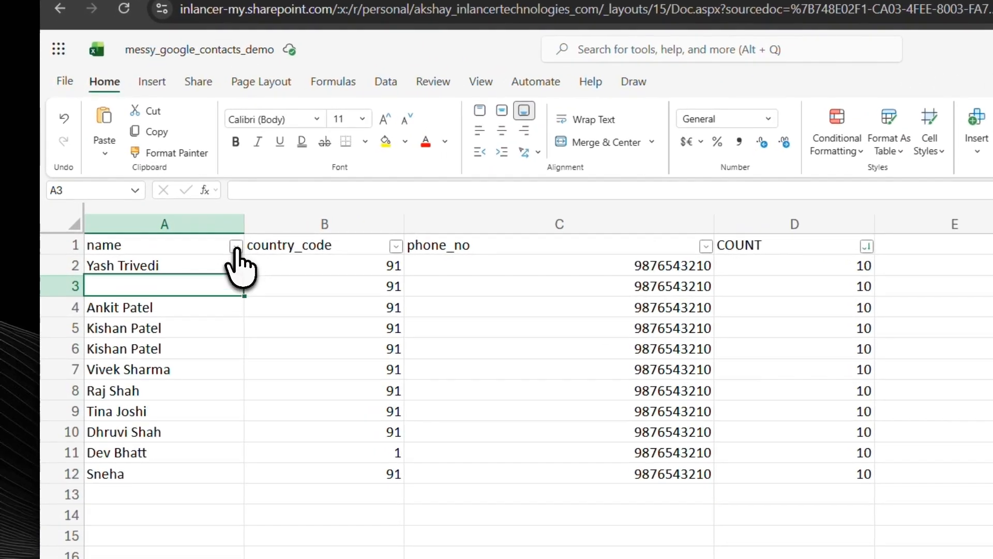
left_click(185, 225)
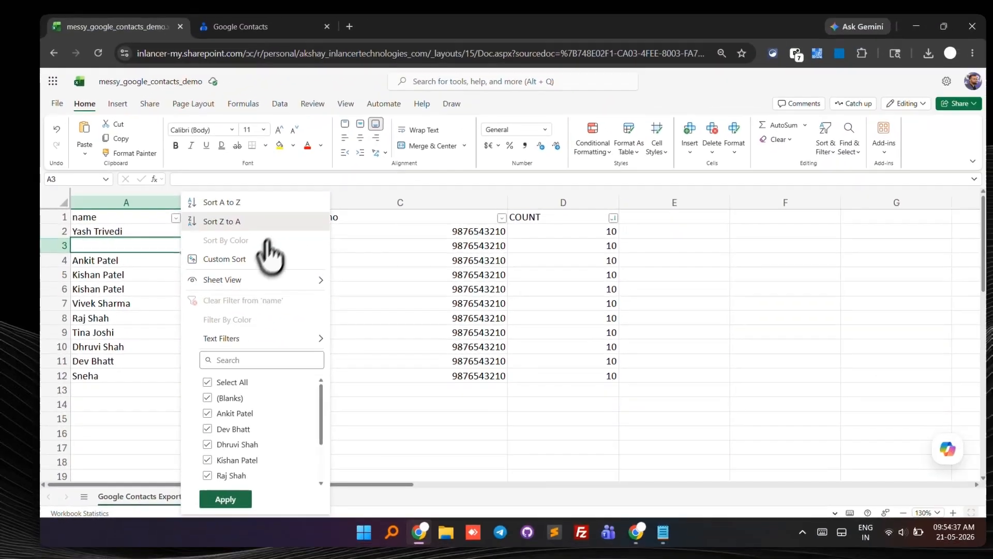
left_click(271, 221)
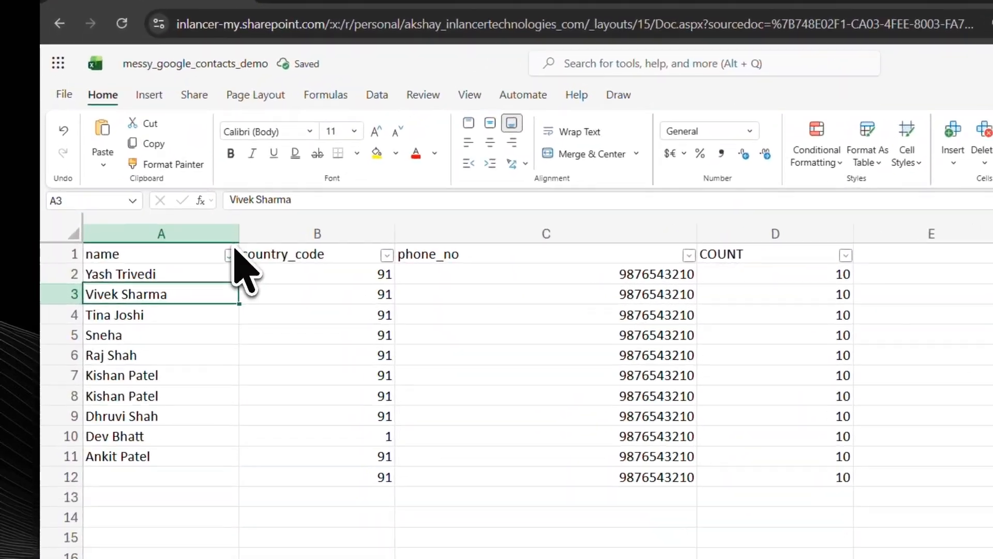
left_click(171, 219)
left_click(264, 215)
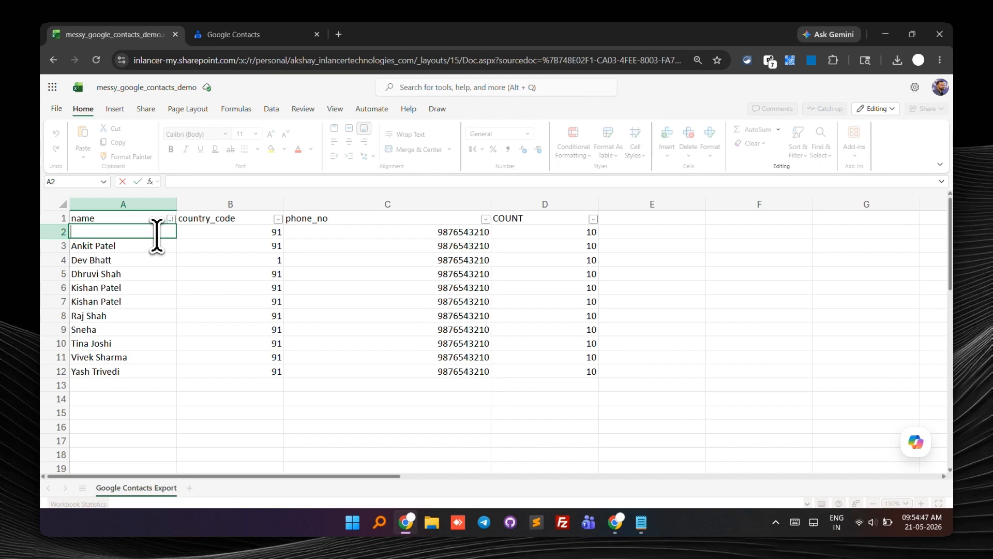
Step: Enter .. as a placeholder in the blank name cell A2
left_click(165, 248)
key("Up")
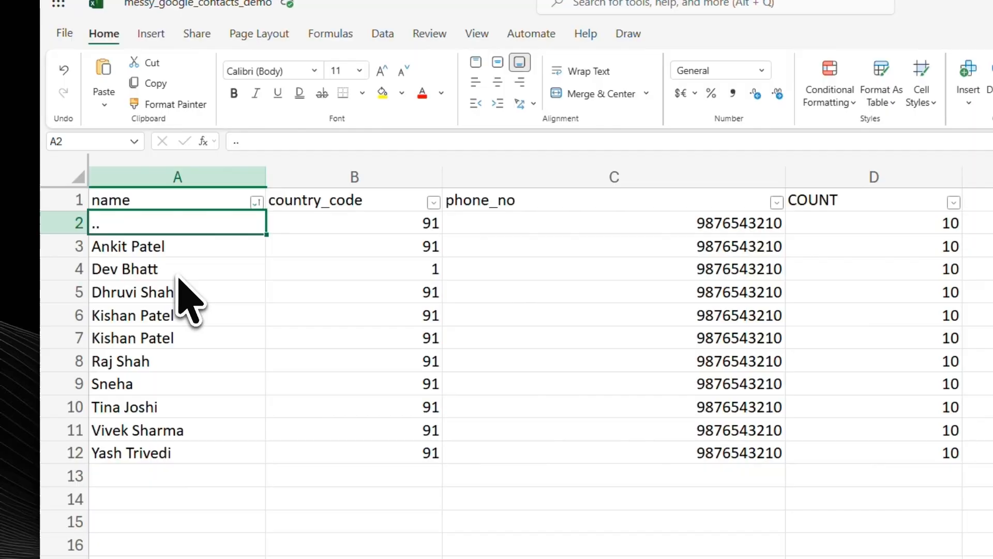
left_click(176, 290)
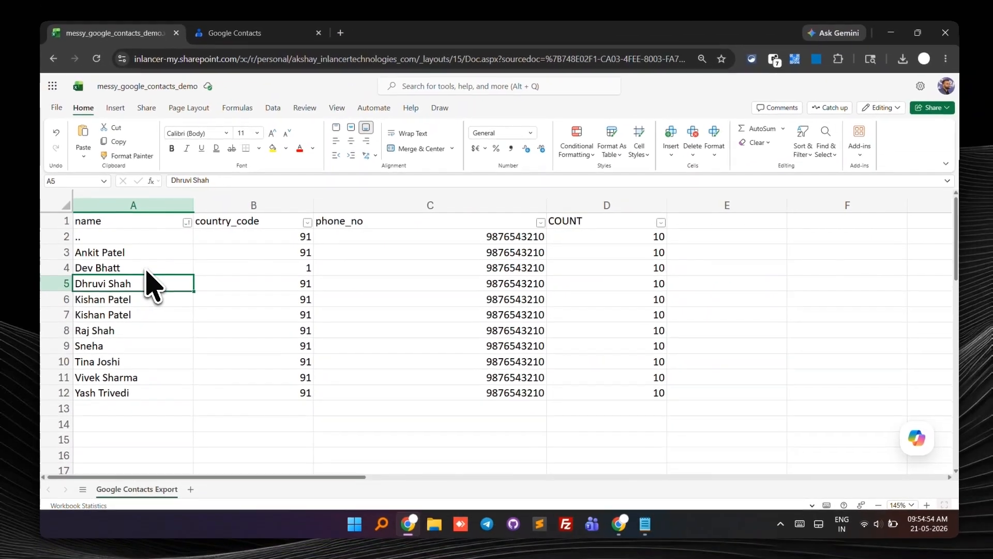
left_click(175, 227)
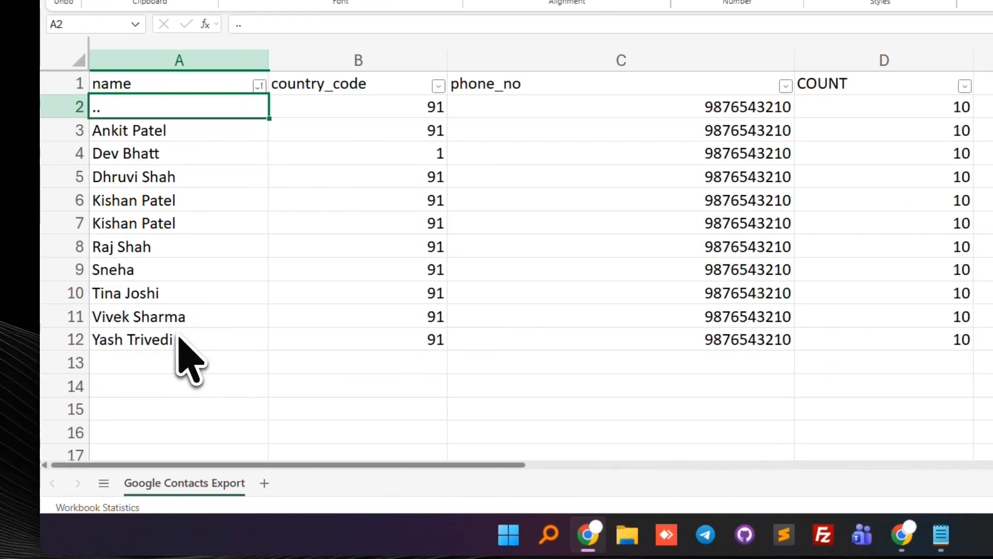
Step: Clear the whole COUNT column, including its header
left_click_drag(132, 391, 217, 159)
left_click(220, 141)
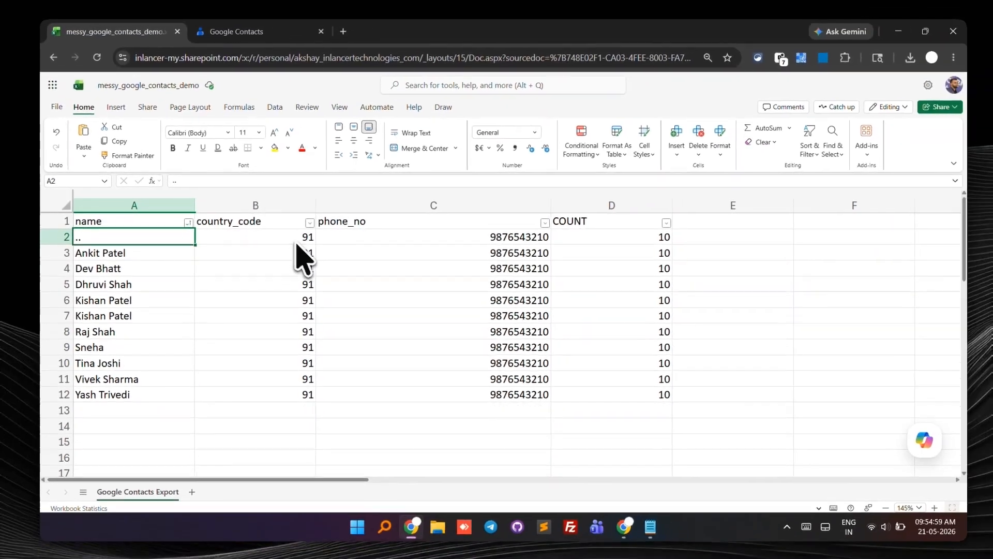
left_click_drag(296, 241, 292, 282)
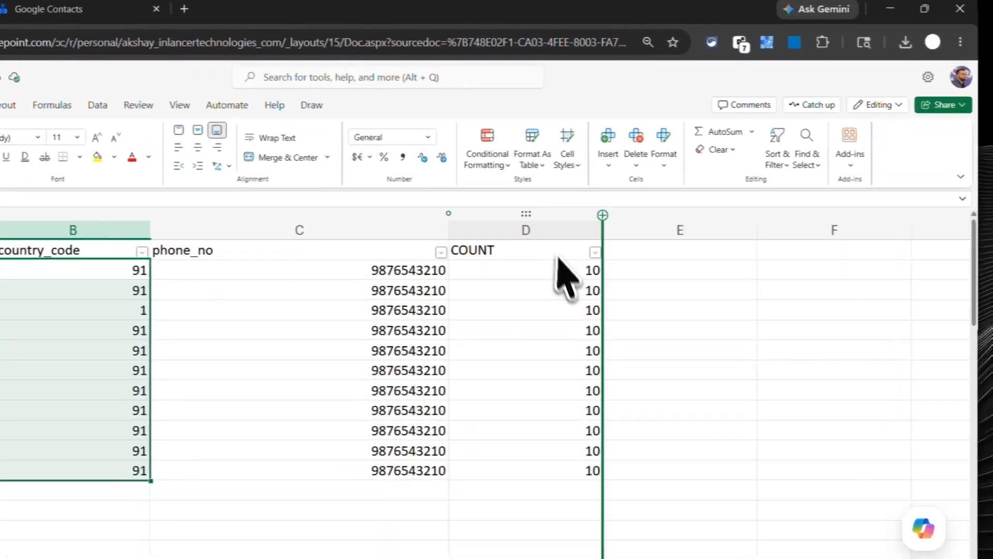
left_click(500, 238)
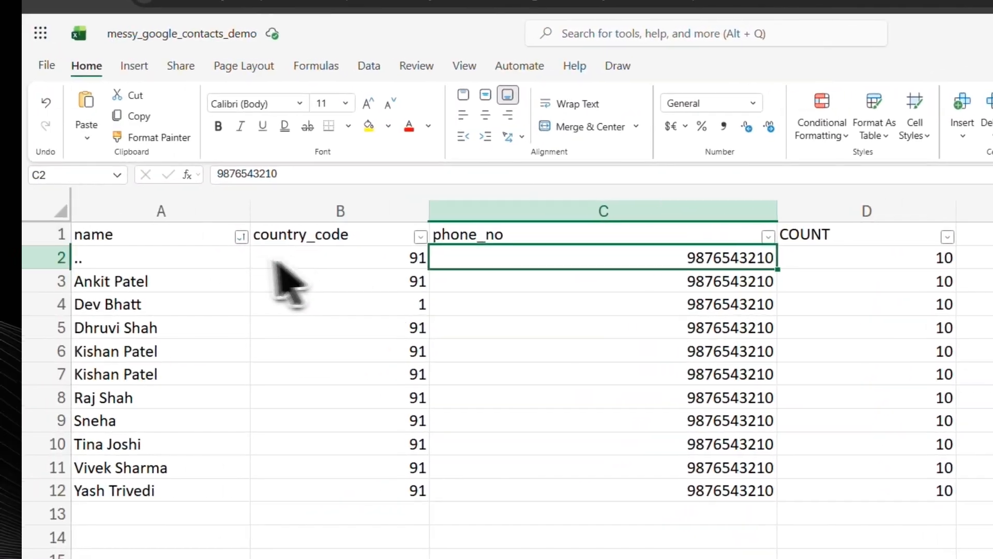
left_click(222, 261)
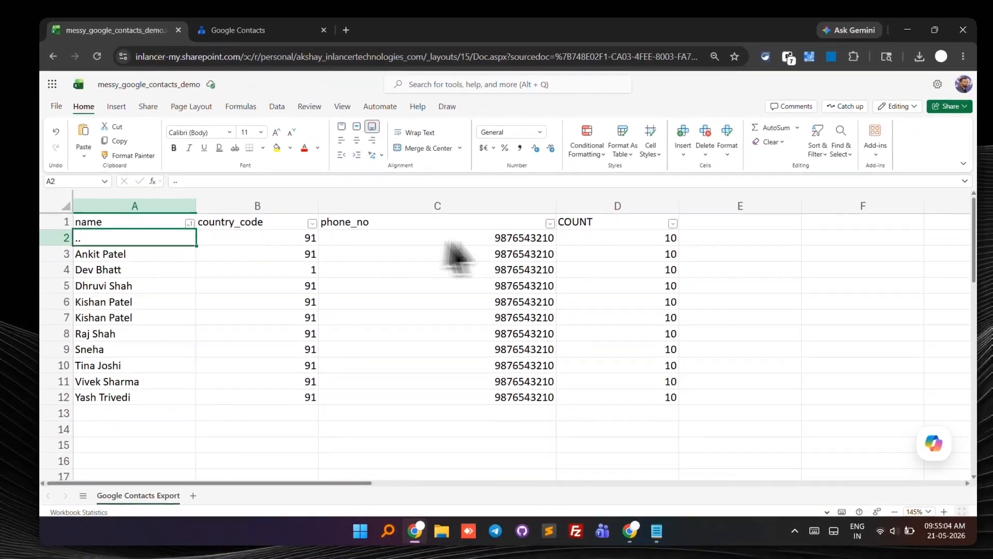
left_click_drag(615, 238, 616, 410)
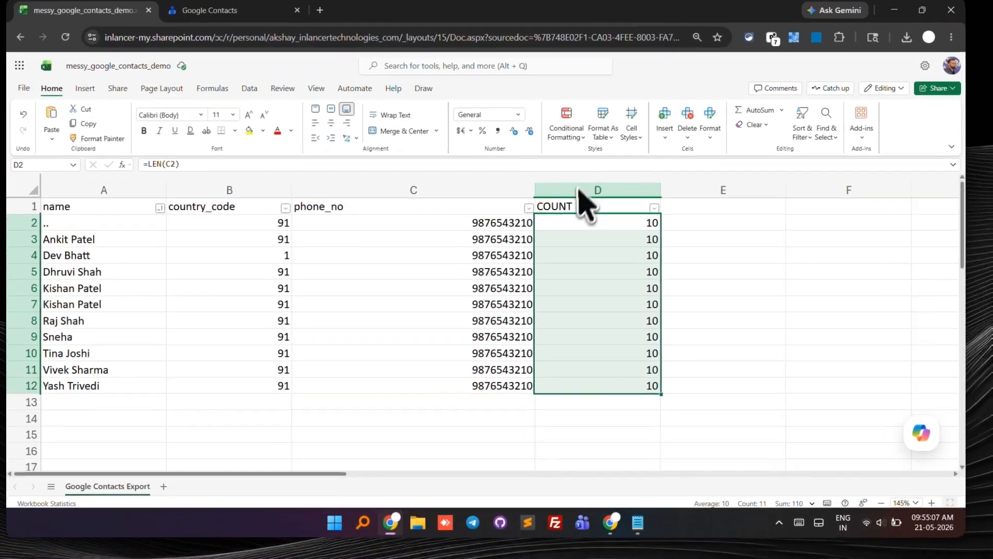
left_click(549, 47)
key("Delete")
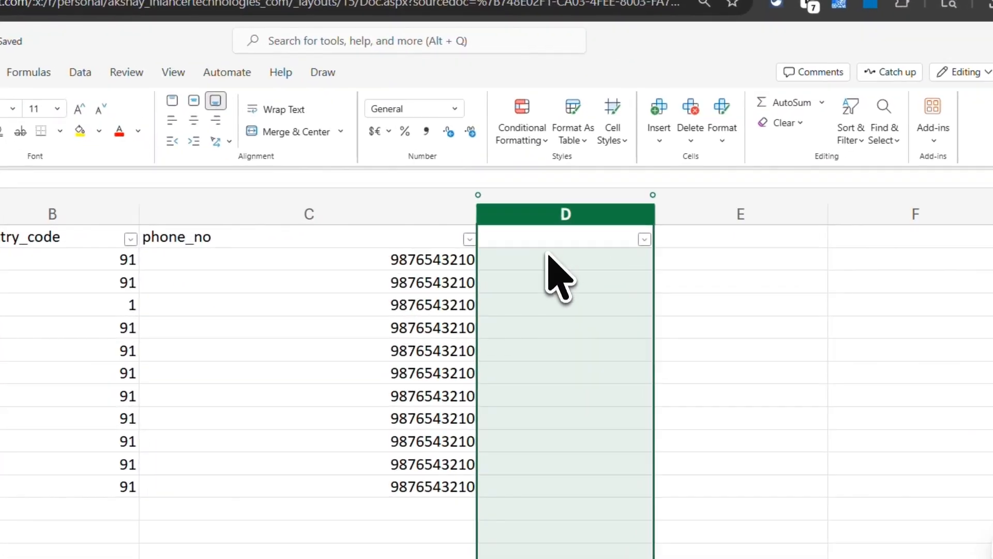
Step: Add a label header in column D and enter batch 1 for the first contact
left_click(614, 220)
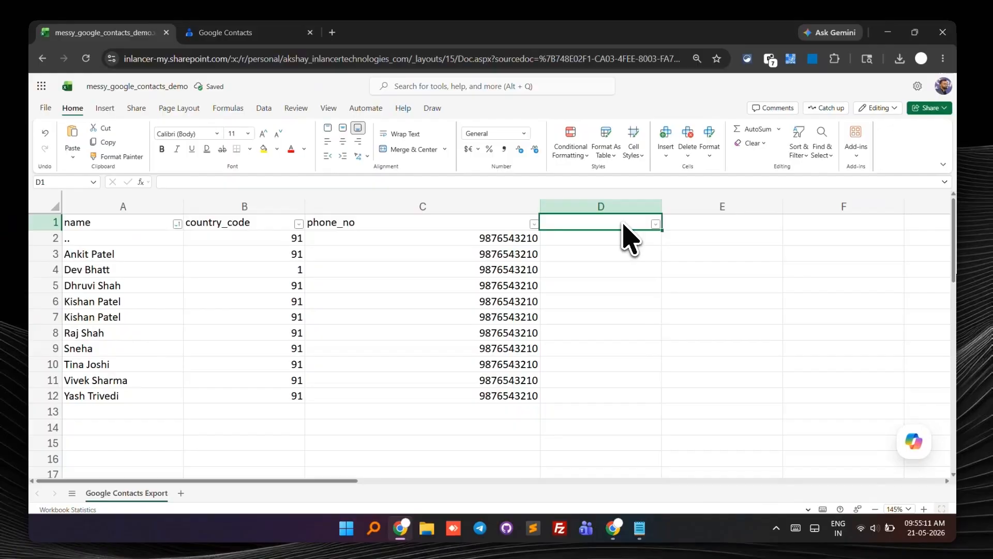
type("label")
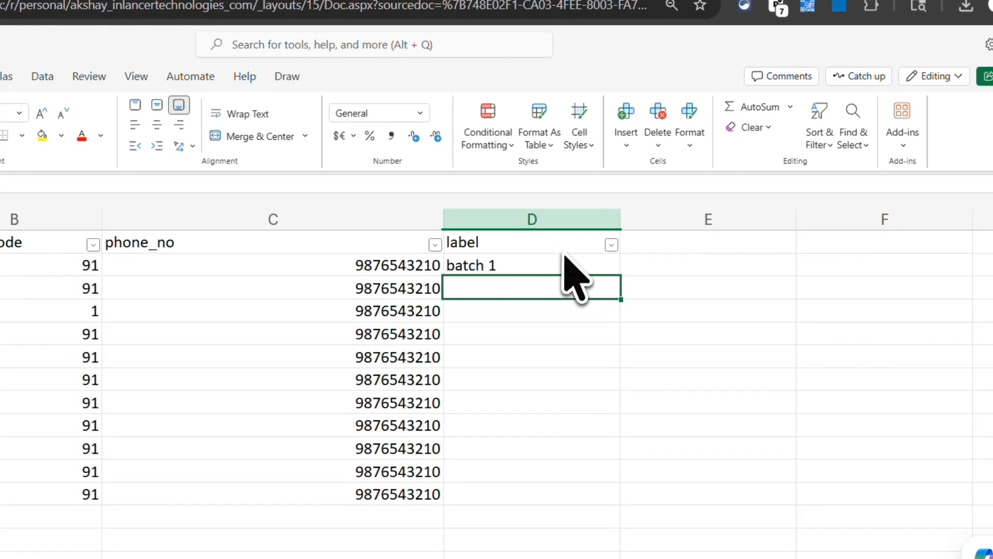
left_click(629, 237)
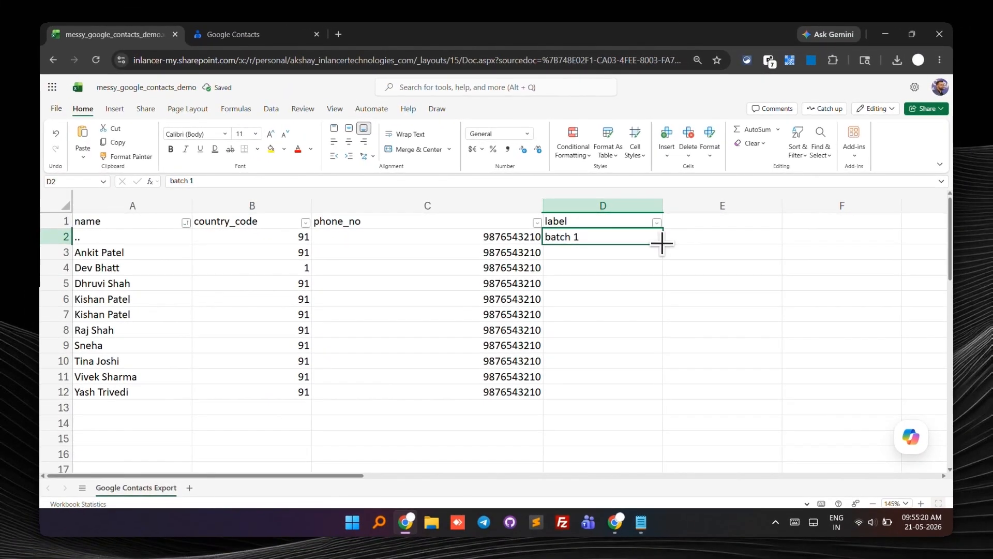
Step: Fill batch 1 down the label column for every contact
left_click_drag(661, 242, 659, 388)
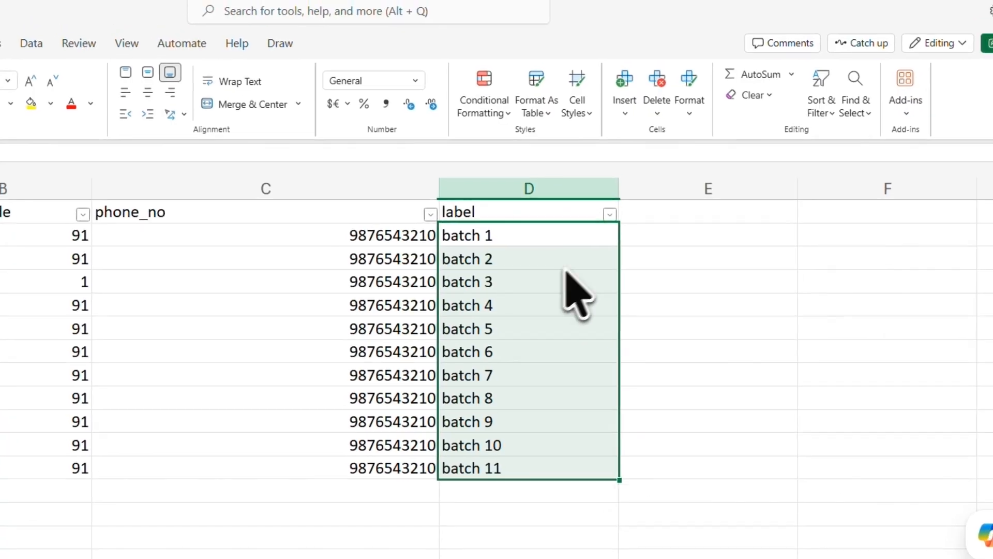
key("ctrl+z")
left_click(513, 105)
key("ctrl+c")
left_click(555, 274)
key("ctrl+v")
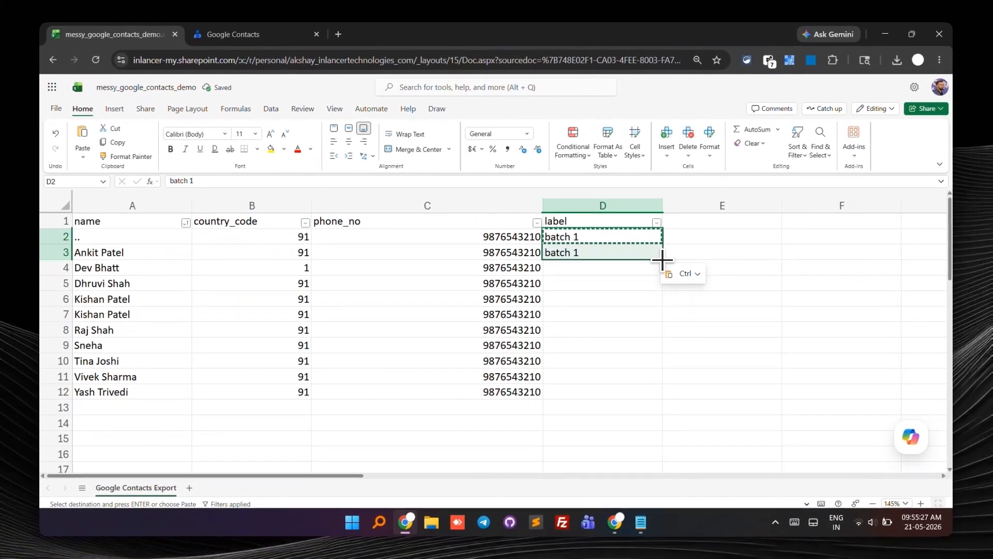
left_click_drag(633, 277, 636, 431)
left_click(657, 282)
left_click(540, 278)
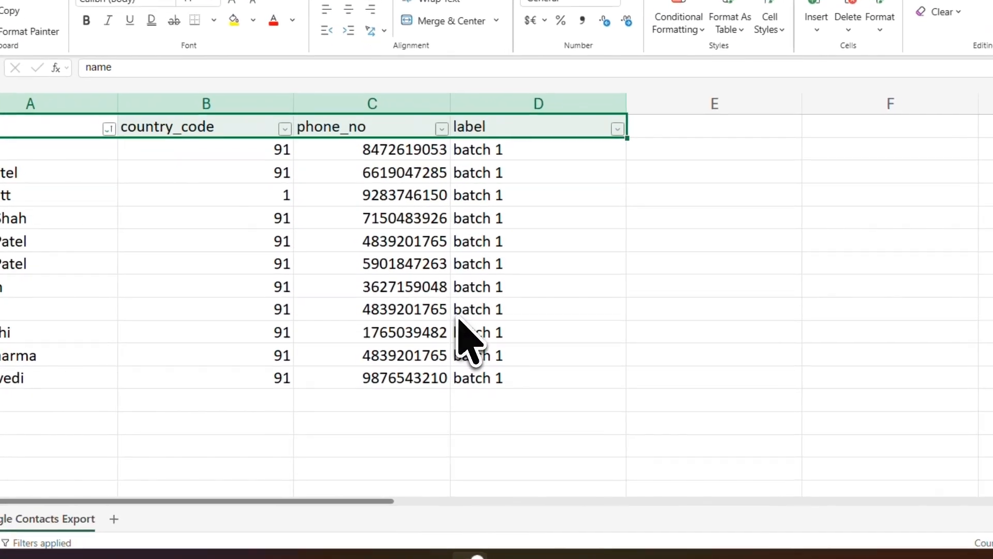
Step: Remove duplicate rows from the whole table, comparing only the phone_no column
key("ctrl+shift+Down")
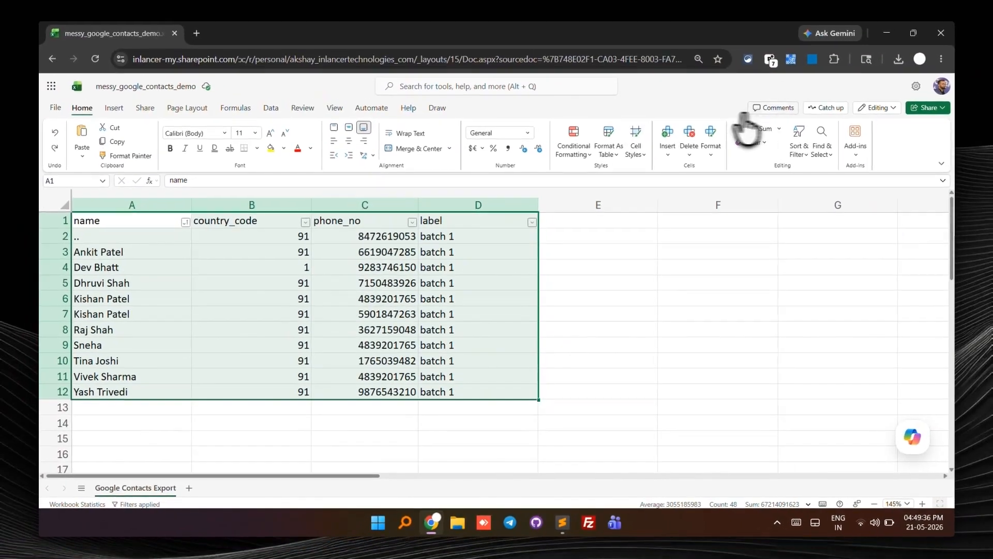
left_click(272, 107)
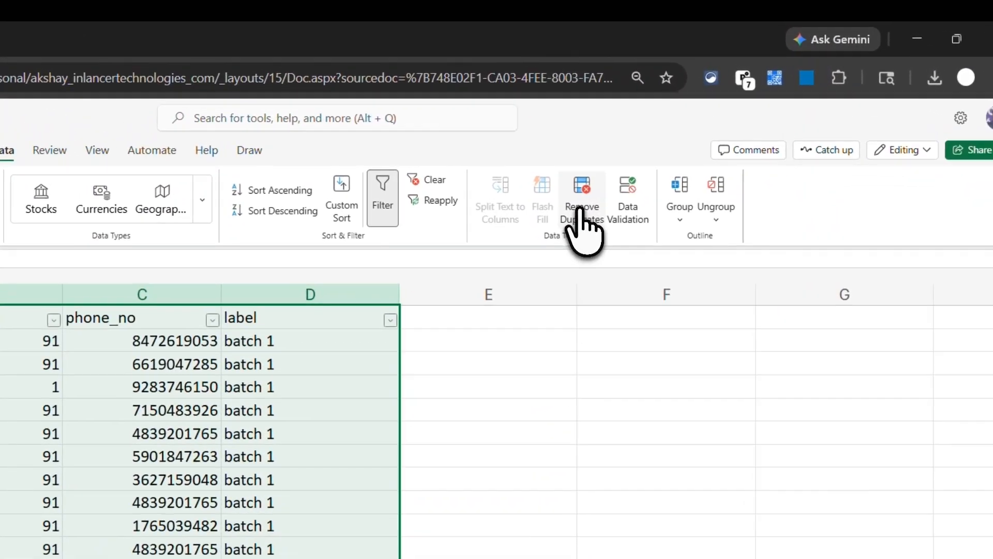
left_click(580, 208)
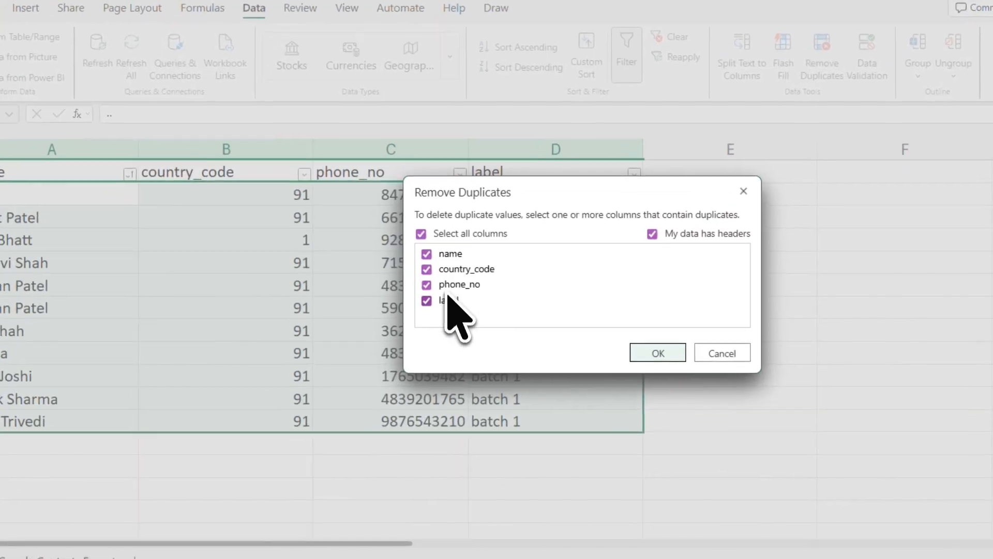
left_click(406, 309)
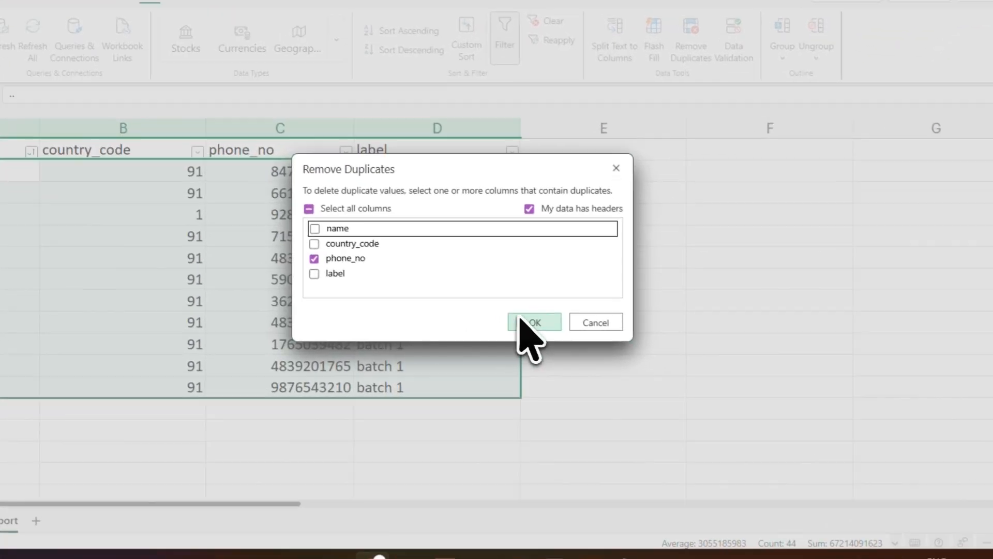
left_click(548, 345)
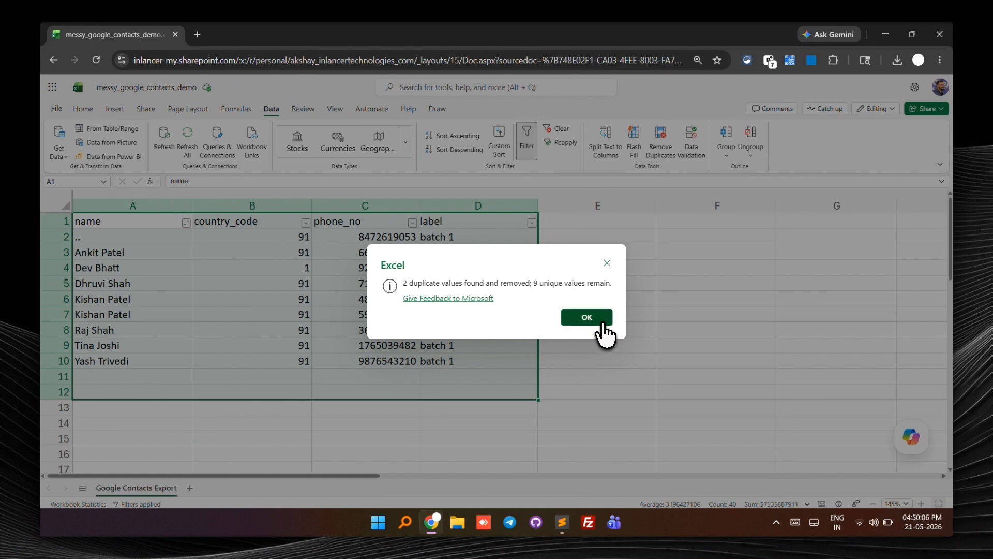
left_click(602, 321)
left_click(407, 375)
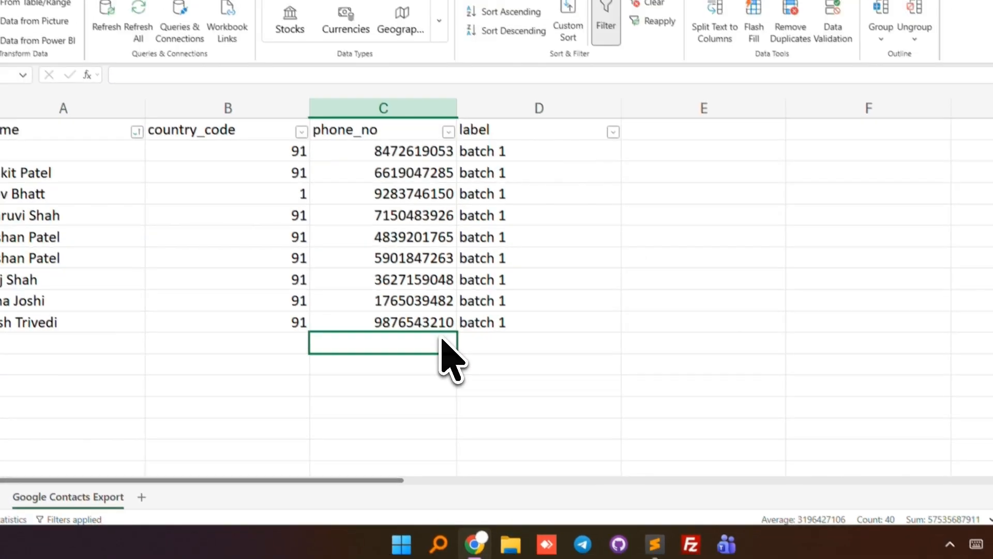